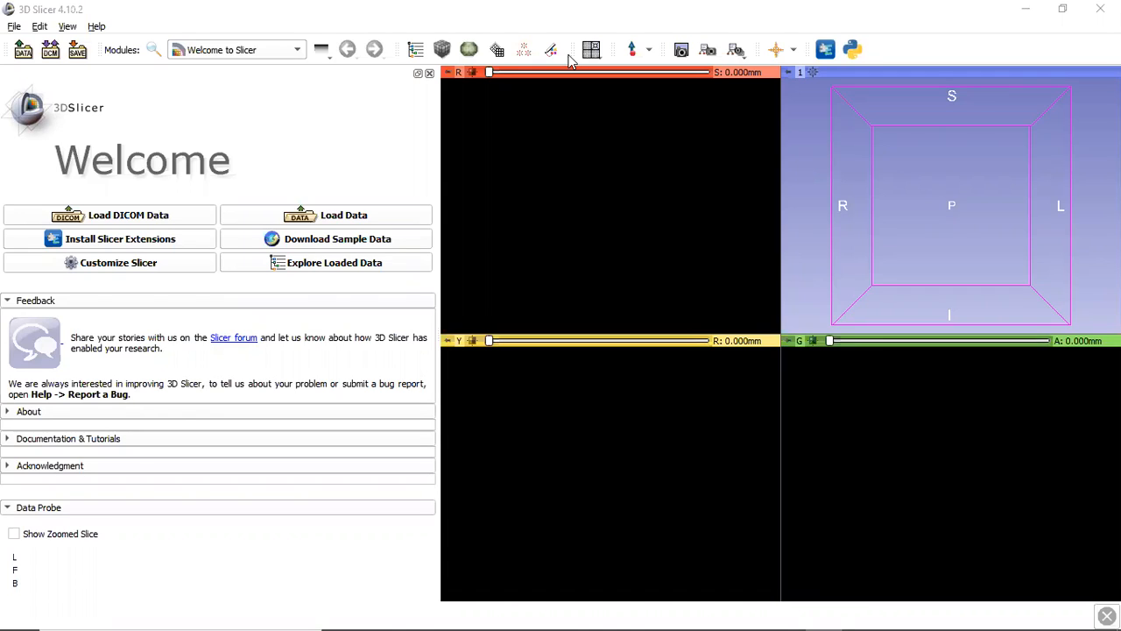
Load the CBCTDentalSurgery dataset from the built-in sample data collection.
{"action": "left_click", "coordinate": [51, 56]}
{"action": "left_click", "coordinate": [251, 240]}
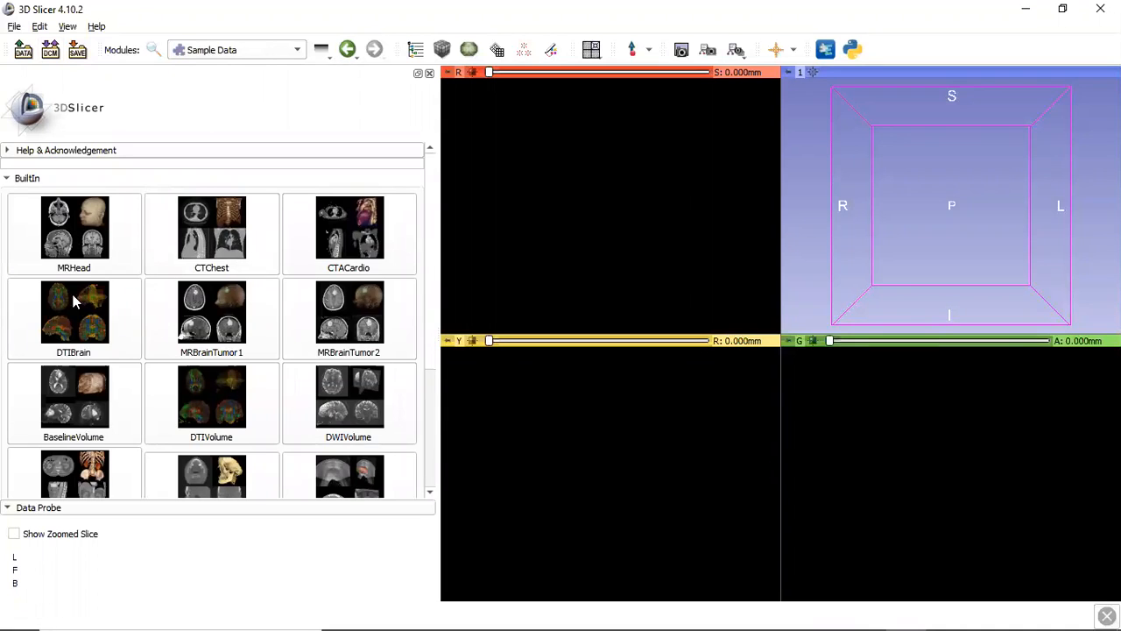
{"action": "scroll", "coordinate": [260, 310], "scroll_direction": "down", "scroll_amount": 4}
{"action": "scroll", "coordinate": [275, 358], "scroll_direction": "up", "scroll_amount": 5}
{"action": "scroll", "coordinate": [267, 356], "scroll_direction": "down", "scroll_amount": 3}
{"action": "scroll", "coordinate": [259, 356], "scroll_direction": "down", "scroll_amount": 1}
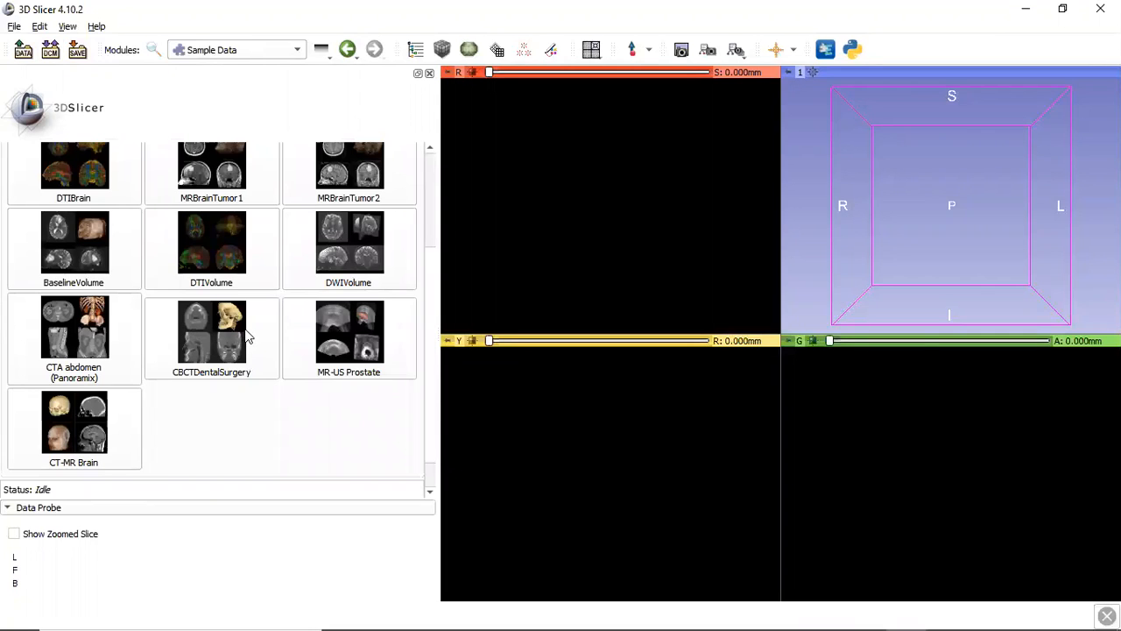
{"action": "scroll", "coordinate": [278, 266], "scroll_direction": "up", "scroll_amount": 3}
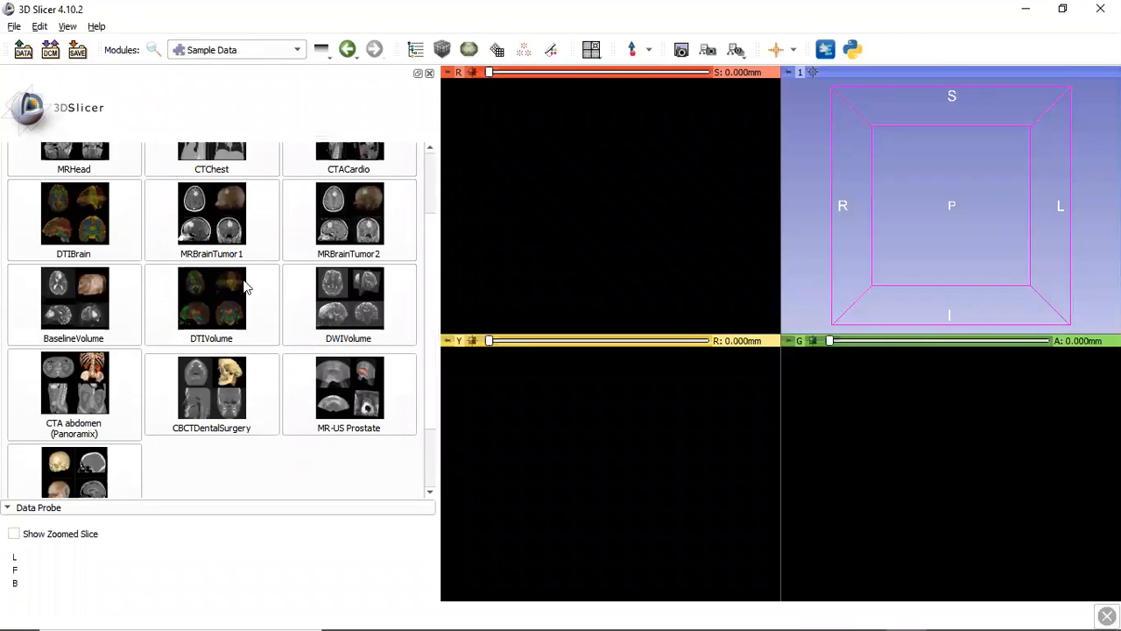
{"action": "left_click", "coordinate": [202, 393]}
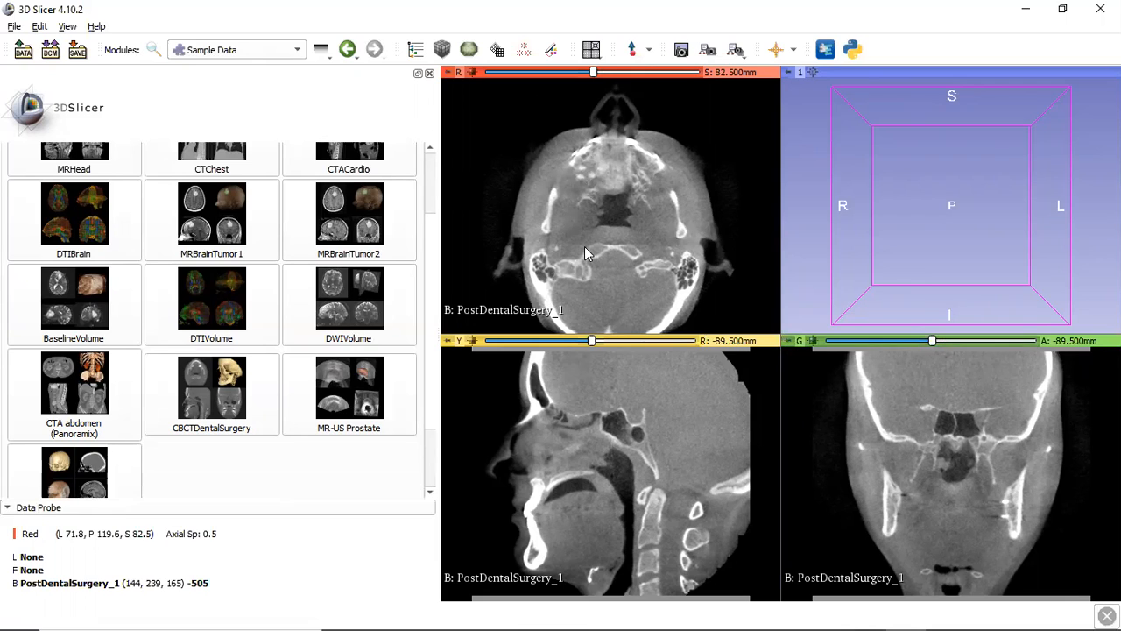
Explore the linked sagittal and coronal slices from points in the axial slice, and brighten the slice images' window/level.
{"action": "key", "text": "shift"}
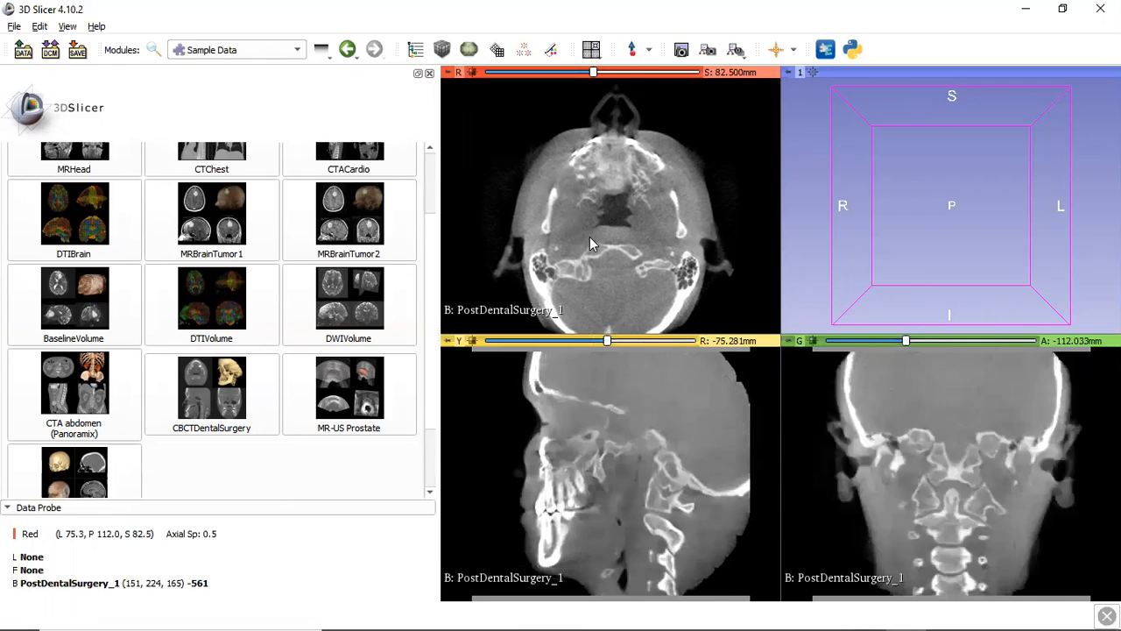
{"action": "left_click_drag", "start_coordinate": [596, 238], "coordinate": [578, 210], "text": "shift"}
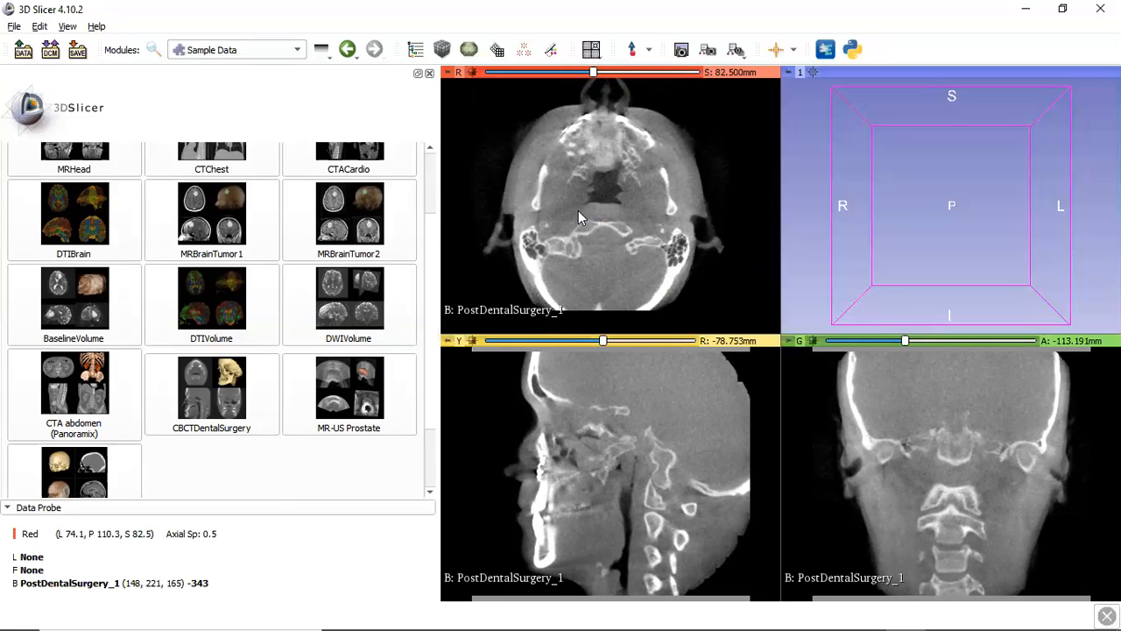
{"action": "key", "text": "shift"}
{"action": "key", "text": "shift"}
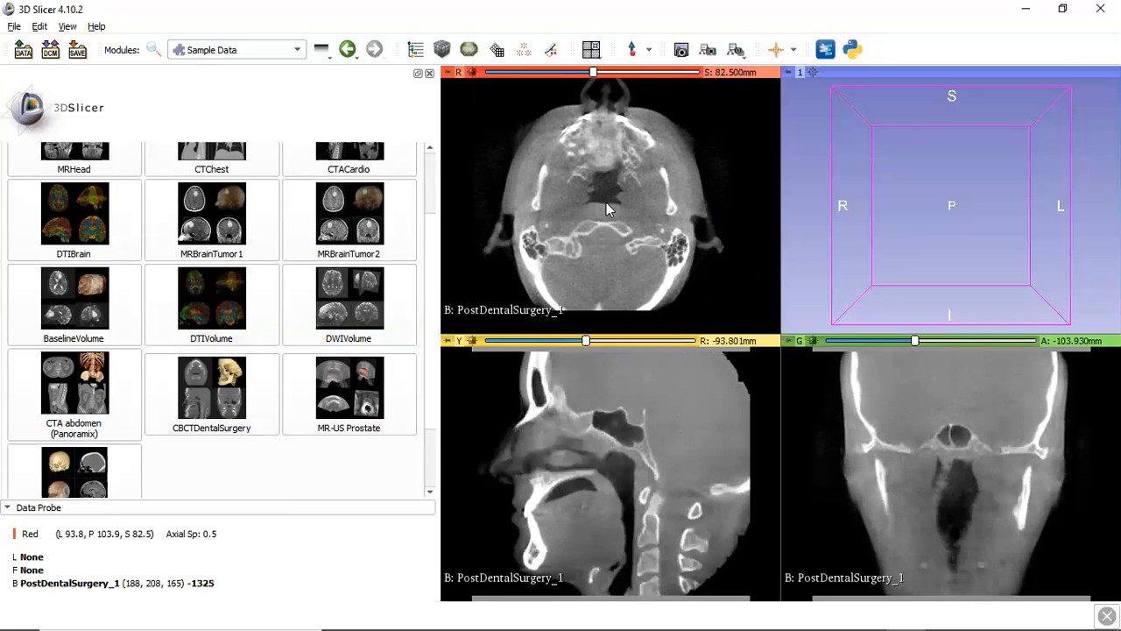
{"action": "key", "text": "shift"}
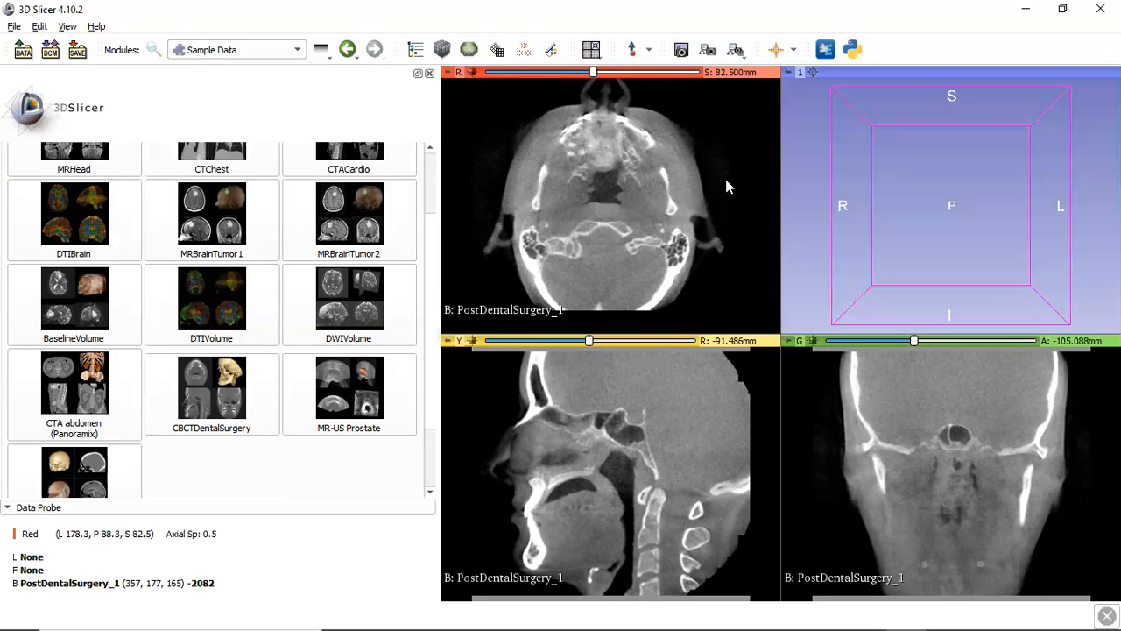
{"action": "mouse_move", "coordinate": [702, 182]}
{"action": "left_mouse_down"}
{"action": "mouse_move", "coordinate": [658, 194]}
{"action": "mouse_move", "coordinate": [720, 185]}
{"action": "left_mouse_up"}
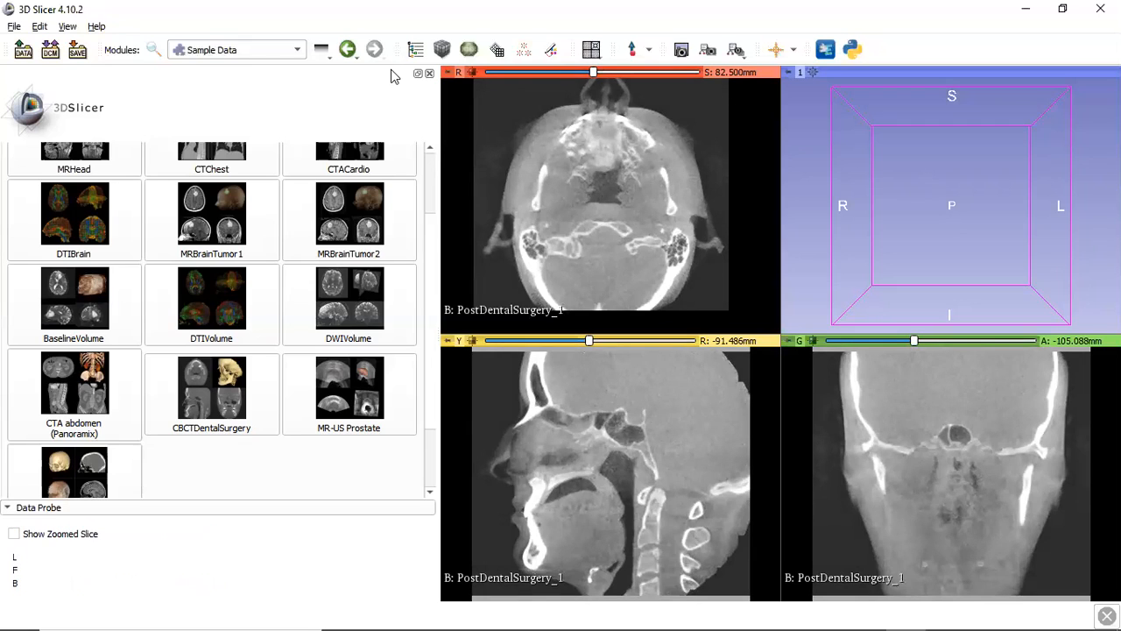
Switch to the Volume Rendering module and show the PostDentalSurgery_1 volume in the 3D view.
{"action": "left_click", "coordinate": [297, 51]}
{"action": "mouse_move", "coordinate": [300, 67]}
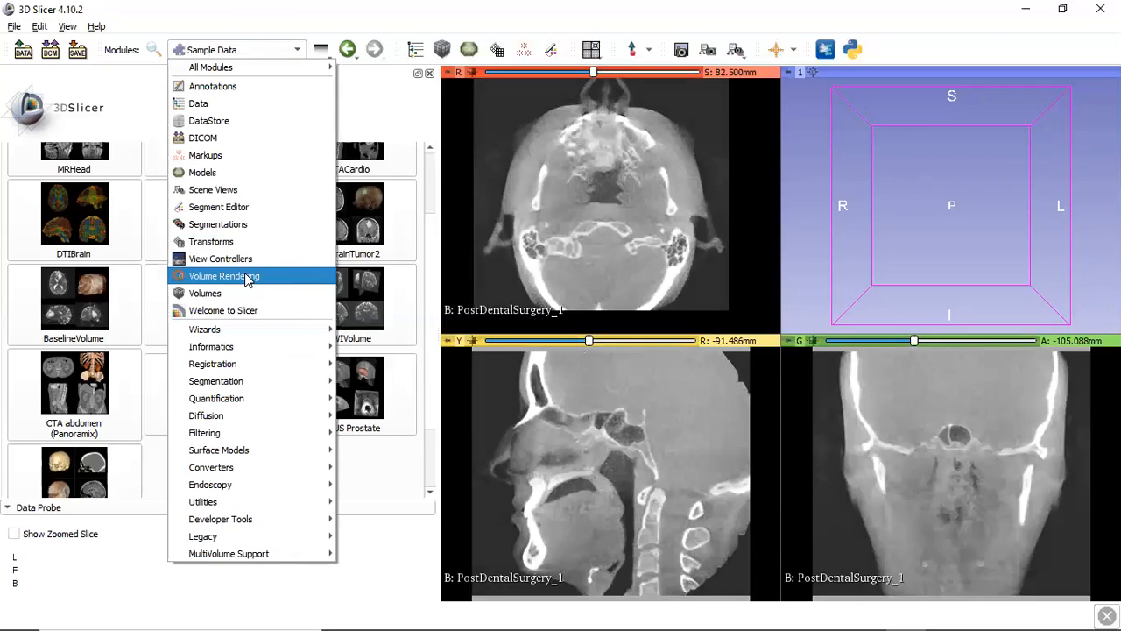
{"action": "left_click", "coordinate": [246, 276]}
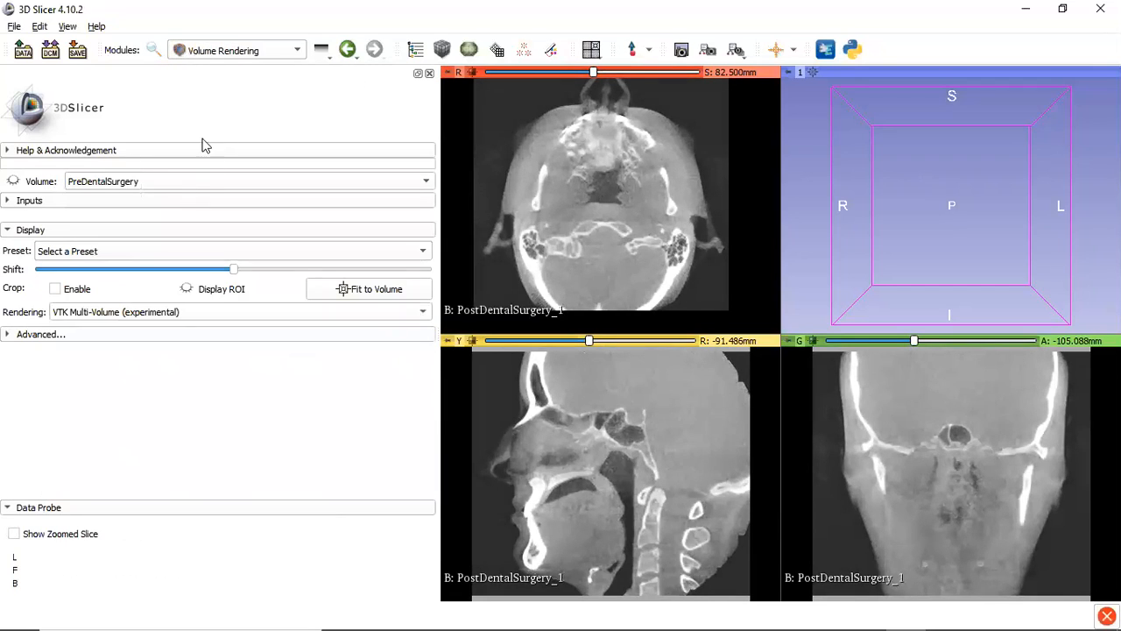
{"action": "left_click", "coordinate": [111, 184]}
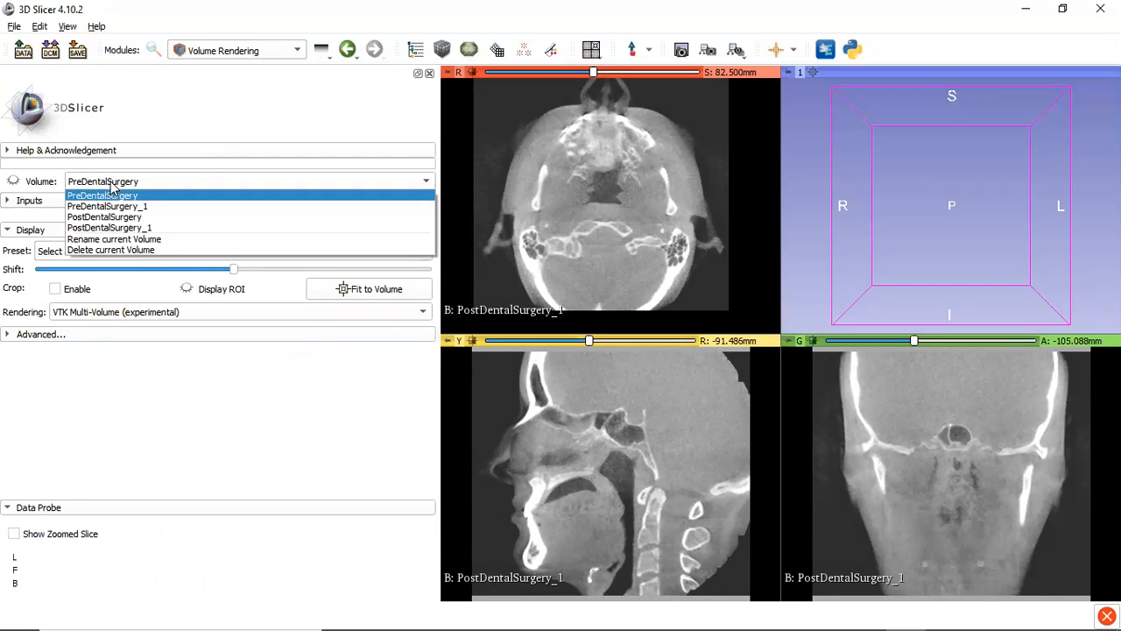
{"action": "left_click", "coordinate": [126, 229]}
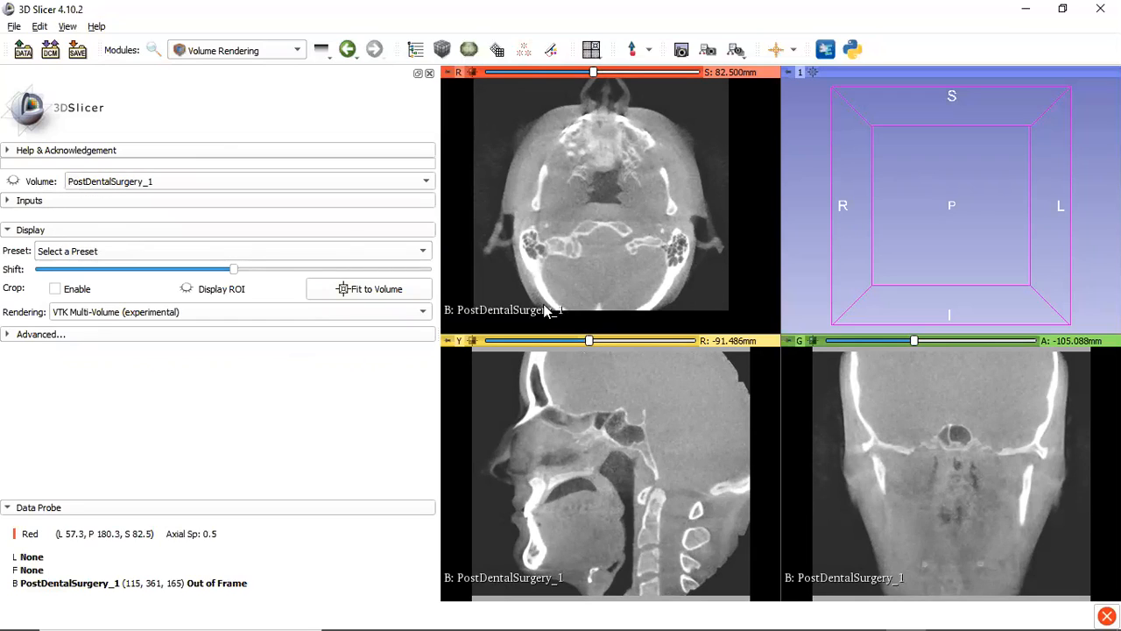
{"action": "left_click", "coordinate": [14, 181]}
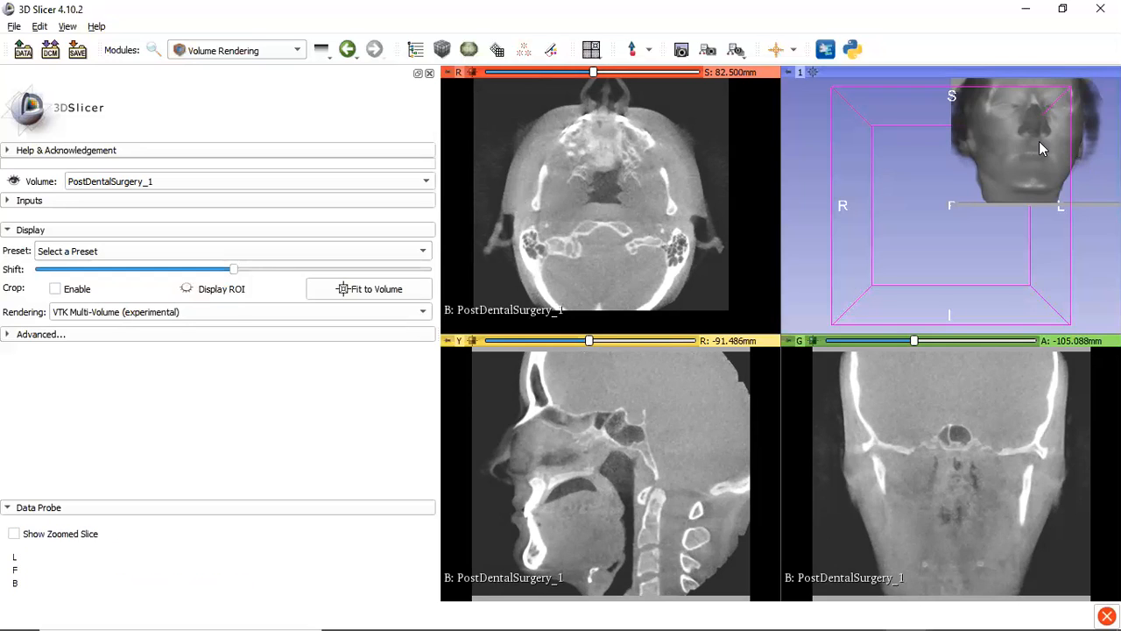
Center the 3D view on the rendered head and apply the CT-Bone preset.
{"action": "middle_click_drag", "start_coordinate": [1031, 143], "coordinate": [945, 220]}
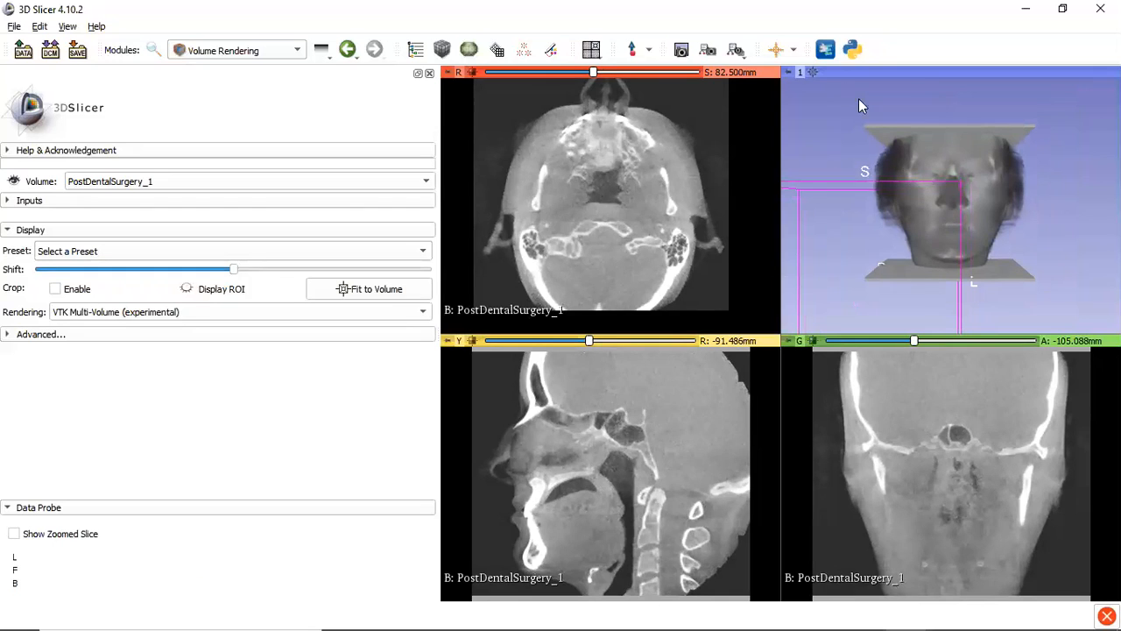
{"action": "left_click", "coordinate": [813, 73]}
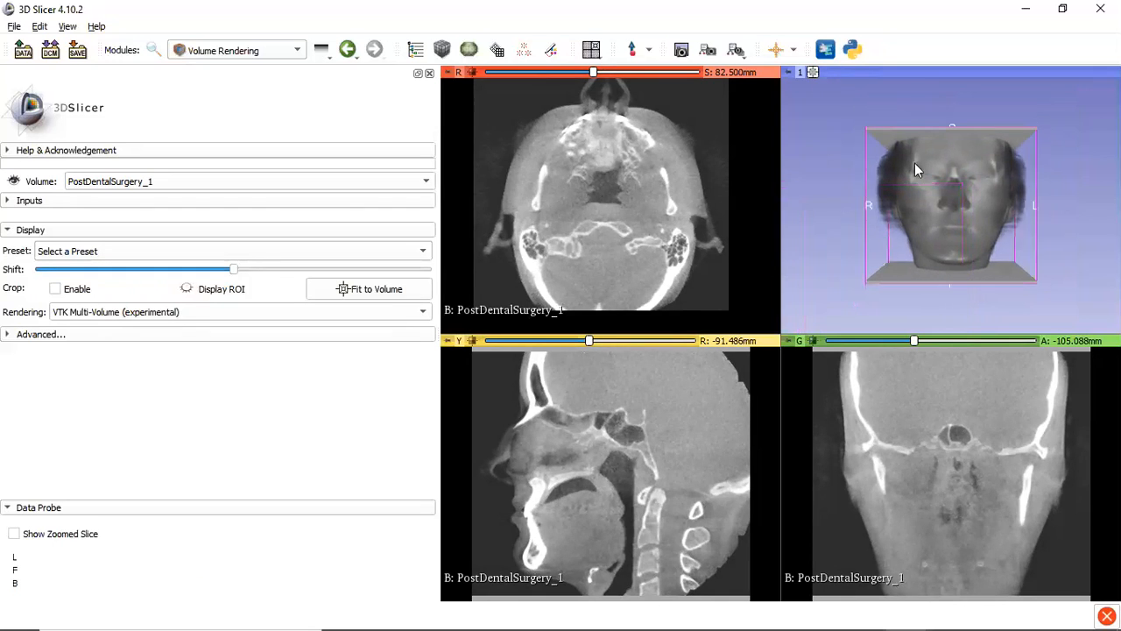
{"action": "left_click", "coordinate": [207, 251]}
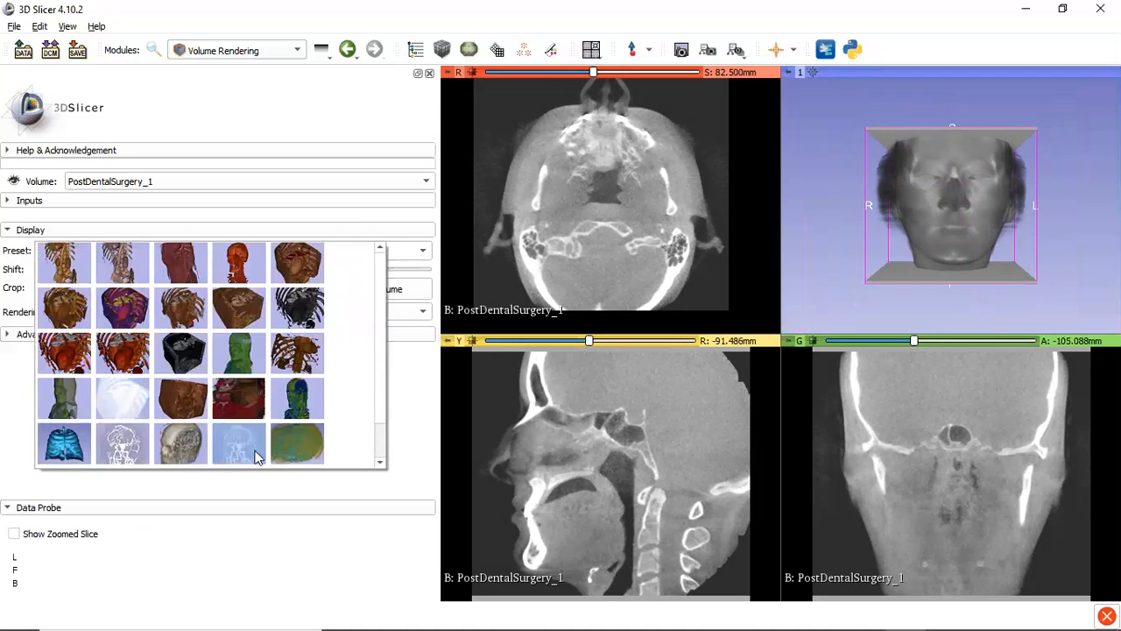
{"action": "left_click", "coordinate": [186, 271]}
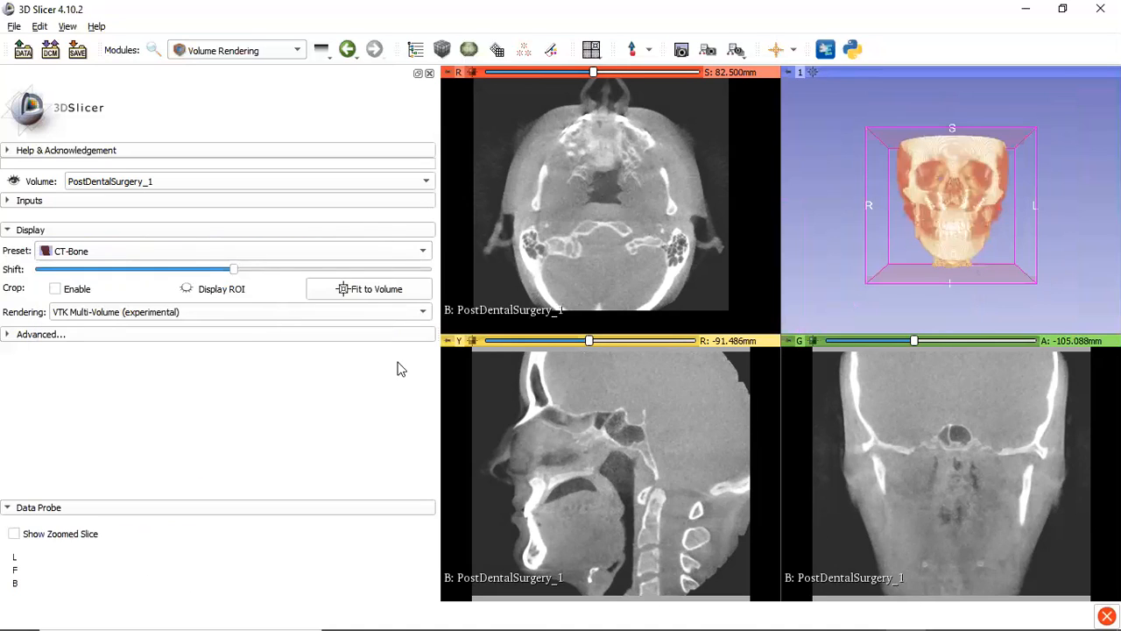
Examine the rendered skull in 3D from the side and up close.
{"action": "left_click_drag", "start_coordinate": [1040, 206], "coordinate": [907, 202]}
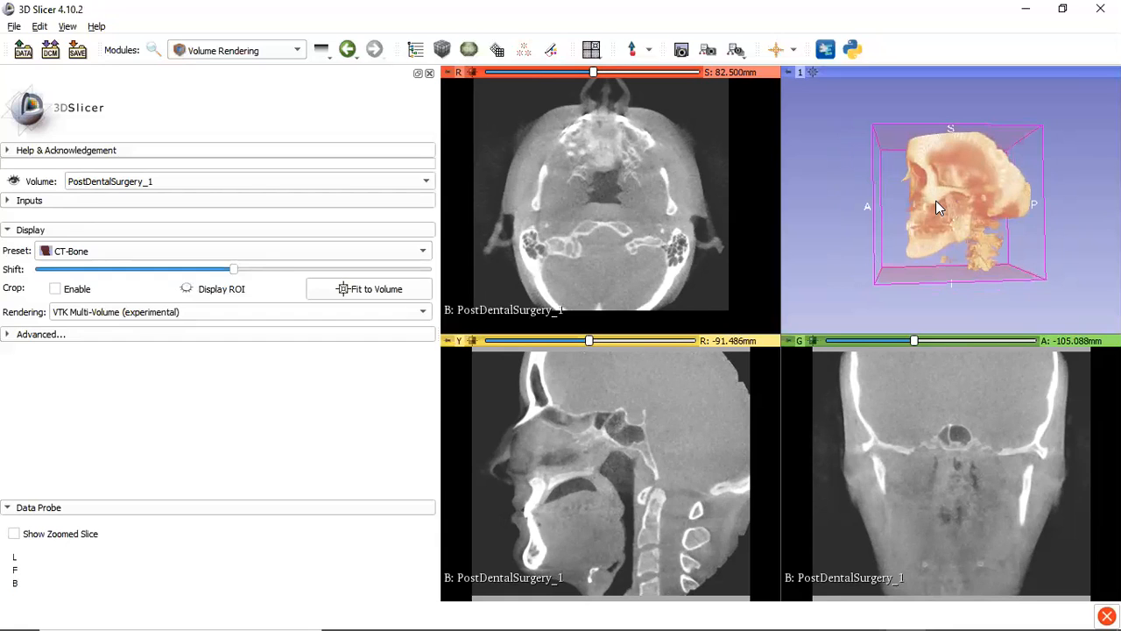
{"action": "scroll", "coordinate": [937, 207], "scroll_direction": "up", "scroll_amount": 5}
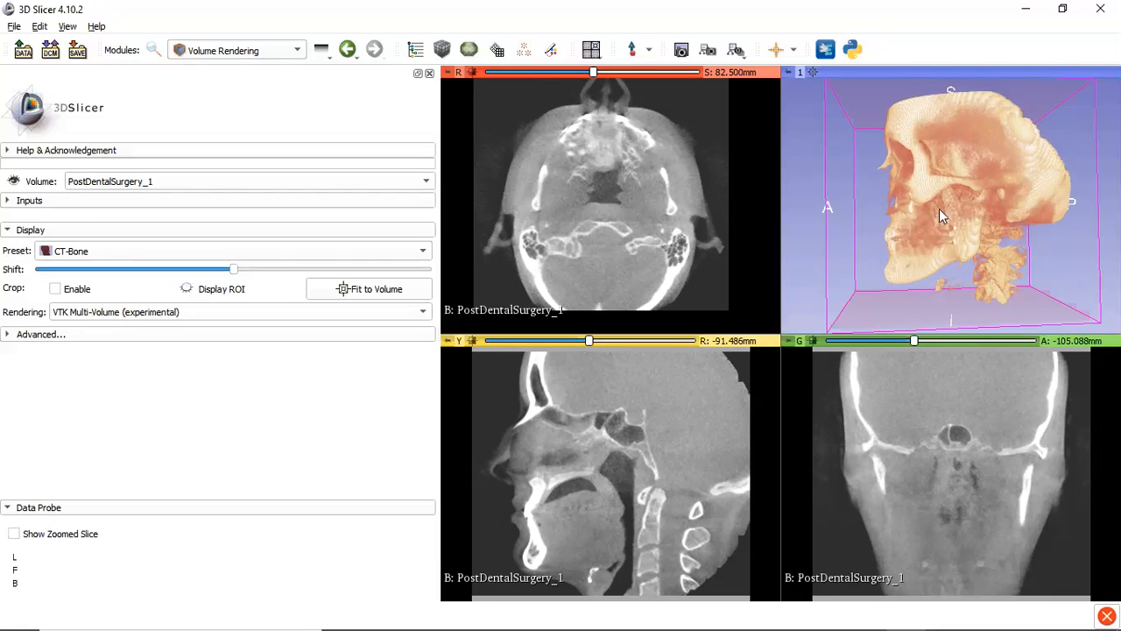
{"action": "scroll", "coordinate": [1005, 200], "scroll_direction": "up", "scroll_amount": 3}
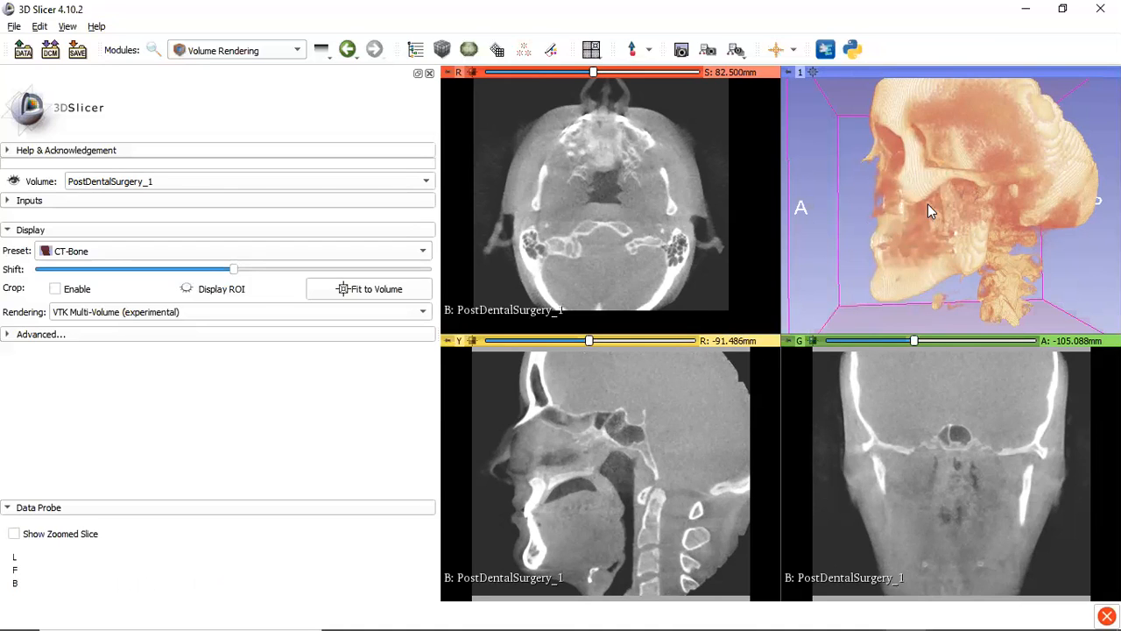
{"action": "scroll", "coordinate": [905, 246], "scroll_direction": "up", "scroll_amount": 3}
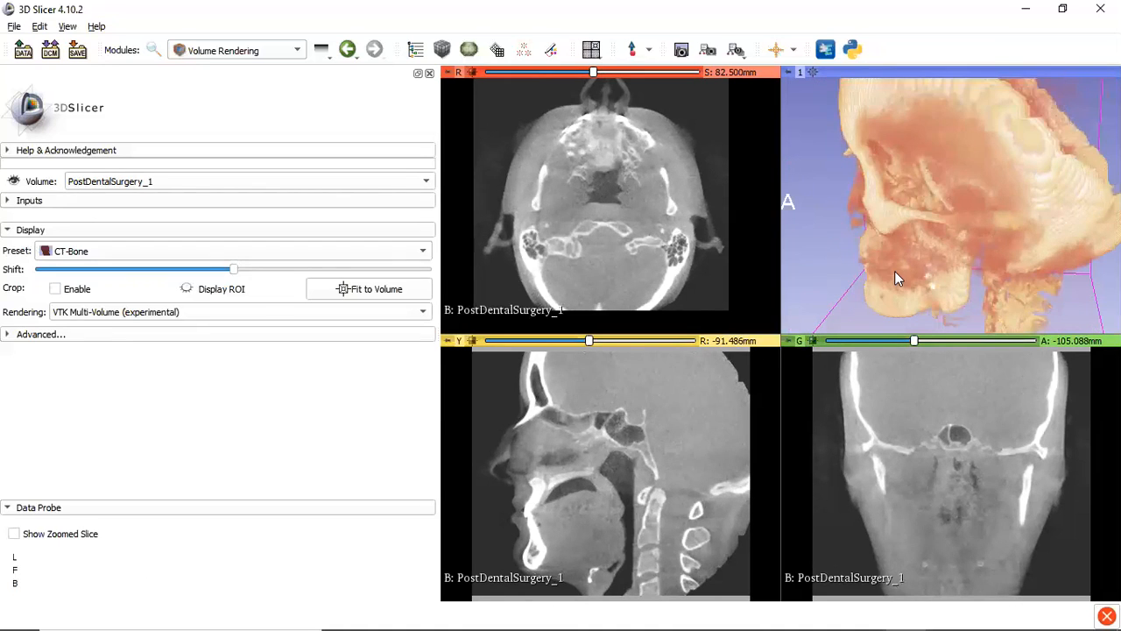
{"action": "scroll", "coordinate": [924, 229], "scroll_direction": "up", "scroll_amount": 5}
{"action": "scroll", "coordinate": [920, 231], "scroll_direction": "down", "scroll_amount": 8}
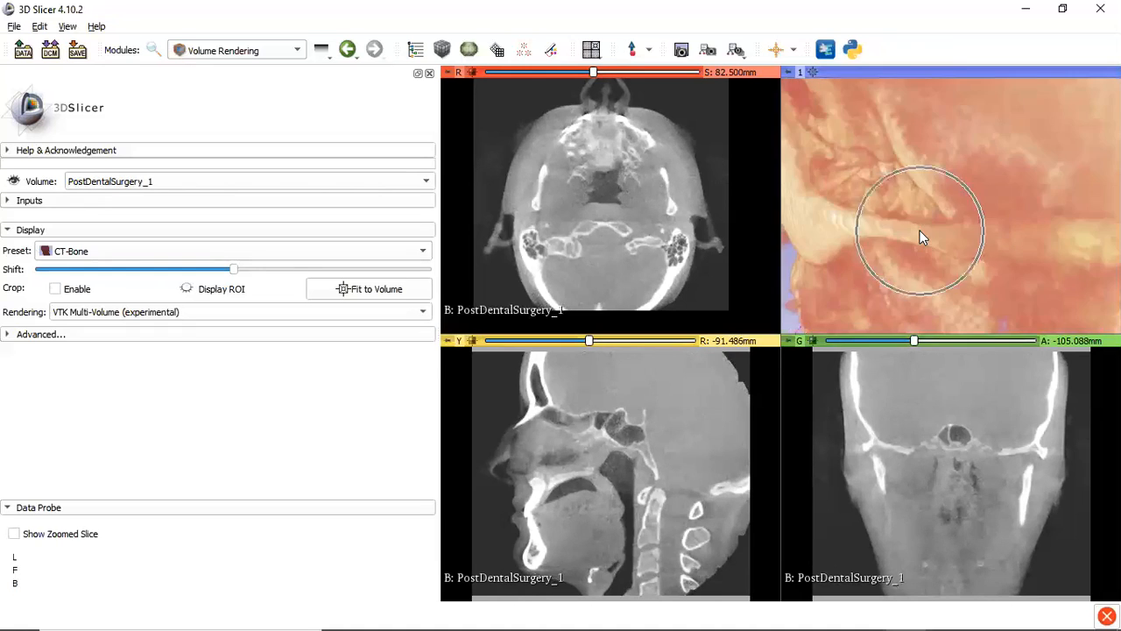
{"action": "scroll", "coordinate": [887, 237], "scroll_direction": "down", "scroll_amount": 2}
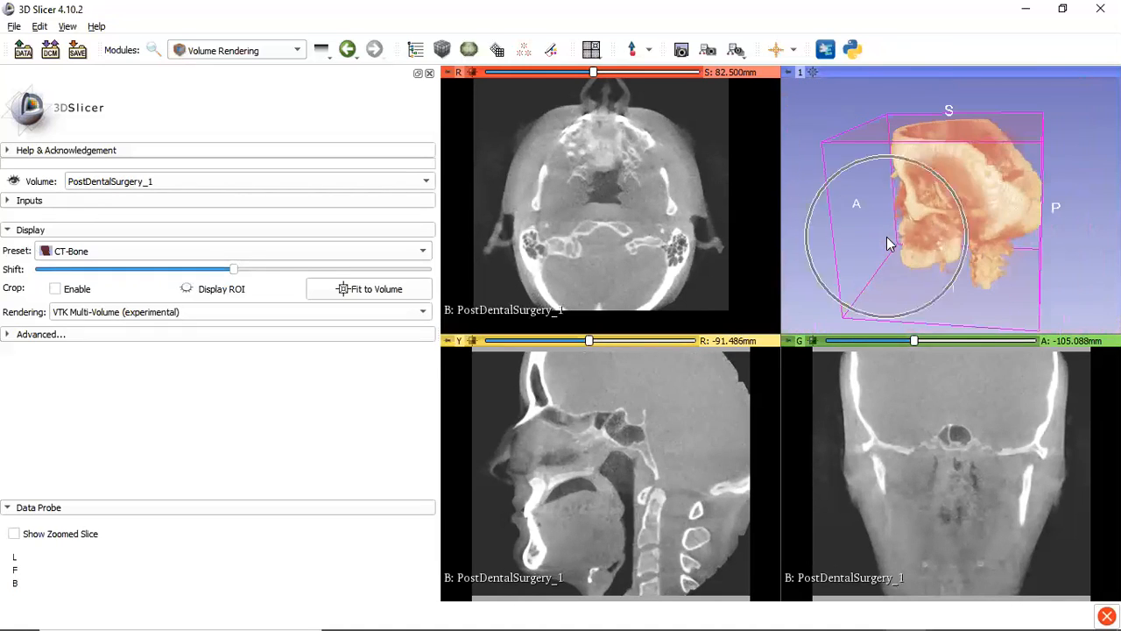
{"action": "scroll", "coordinate": [969, 141], "scroll_direction": "down", "scroll_amount": 1}
{"action": "left_click_drag", "start_coordinate": [969, 140], "coordinate": [985, 124]}
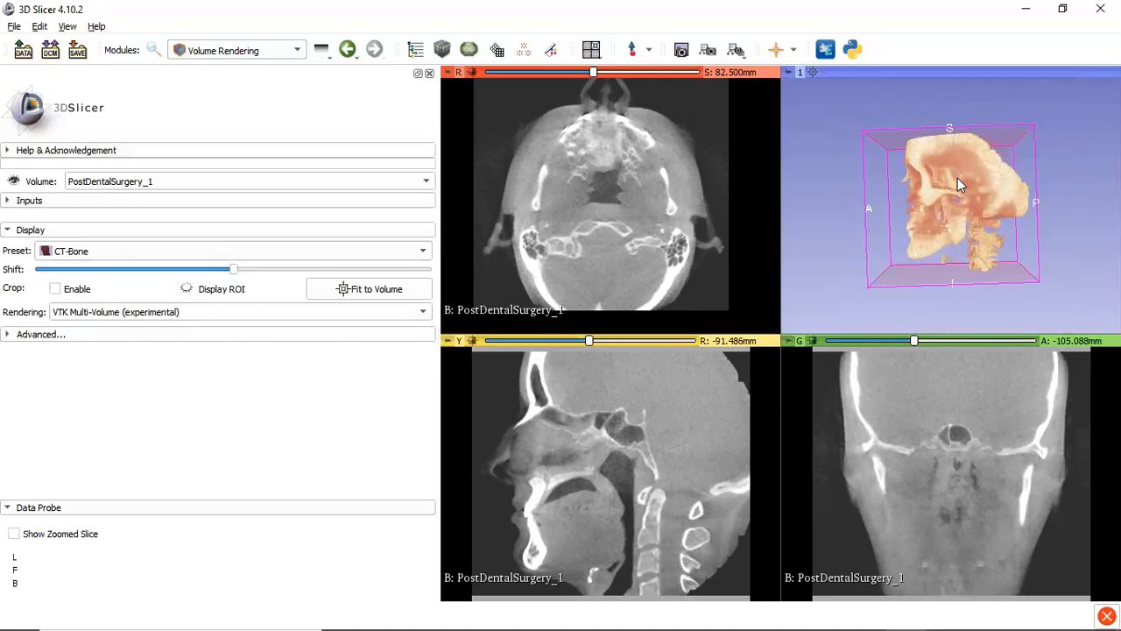
{"action": "scroll", "coordinate": [958, 178], "scroll_direction": "up", "scroll_amount": 3}
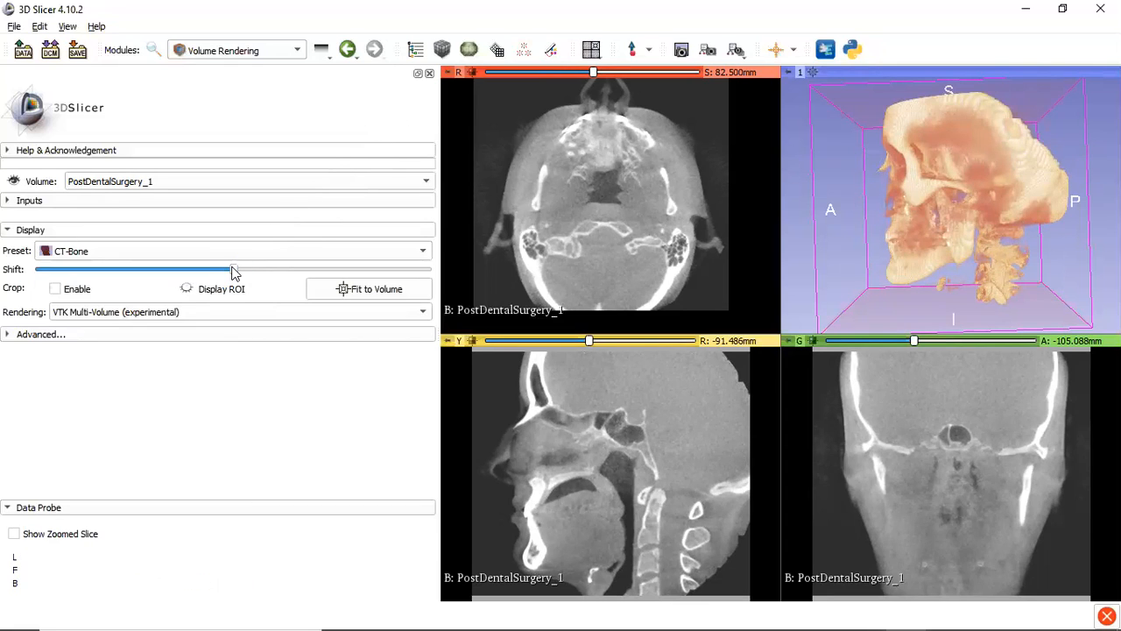
Raise the rendering's Shift slightly to strip the reddish soft-tissue haze off the skull.
{"action": "left_click_drag", "start_coordinate": [233, 272], "coordinate": [236, 272]}
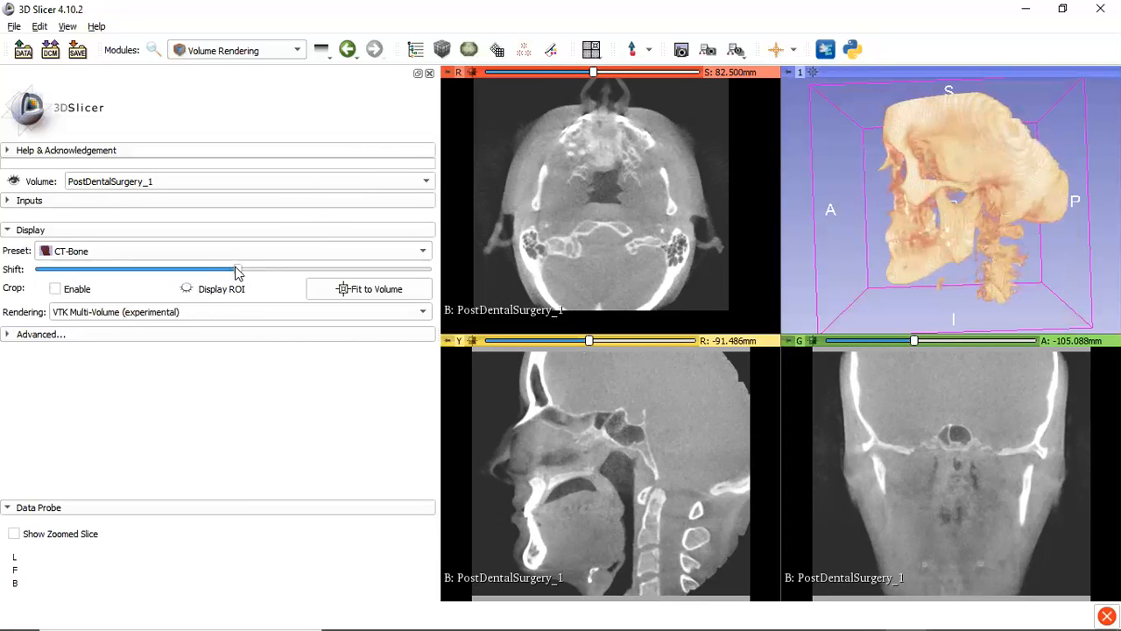
{"action": "mouse_move", "coordinate": [235, 273]}
{"action": "left_click_drag", "start_coordinate": [966, 234], "coordinate": [953, 263]}
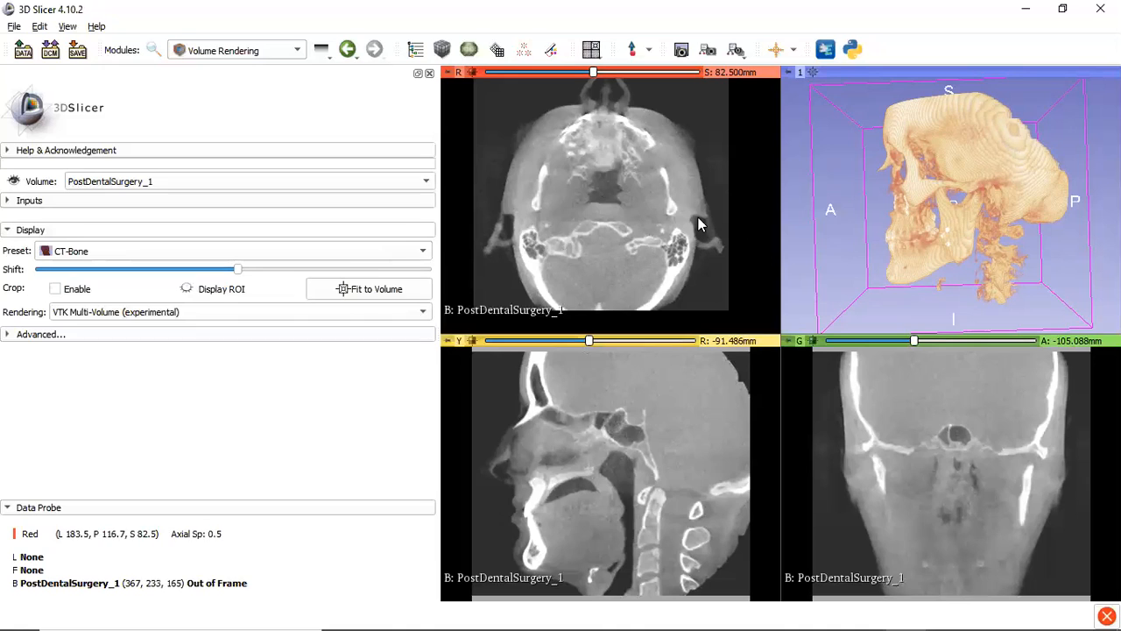
Enable cropping of the rendering with its ROI displayed, and move the crop box slightly backward in the axial slice.
{"action": "left_click_drag", "start_coordinate": [230, 269], "coordinate": [199, 267]}
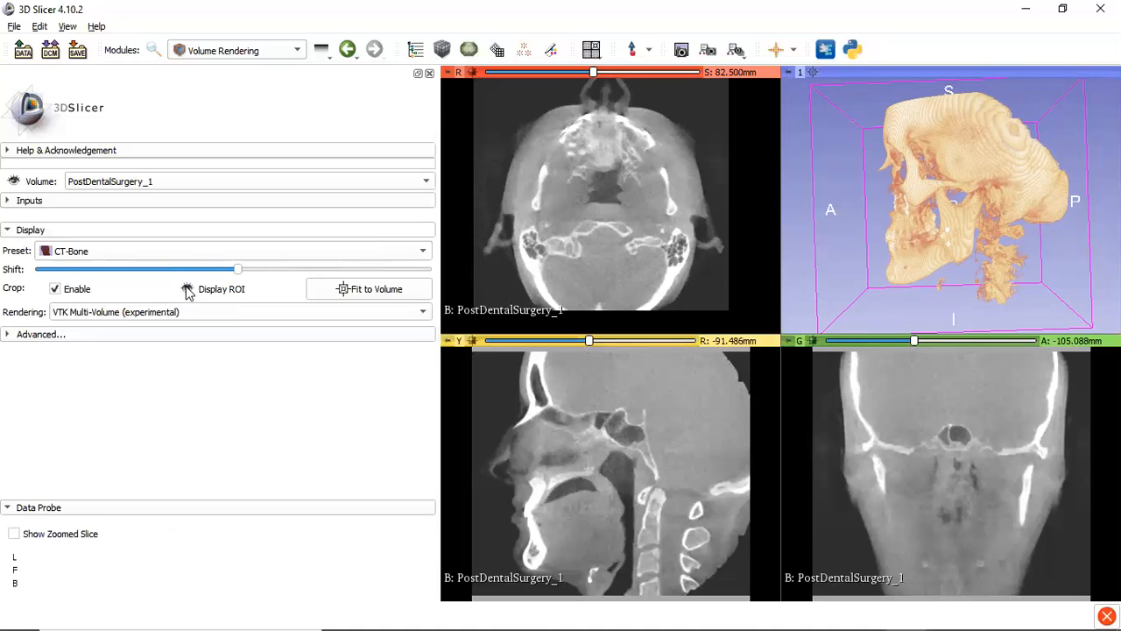
{"action": "left_click", "coordinate": [187, 290]}
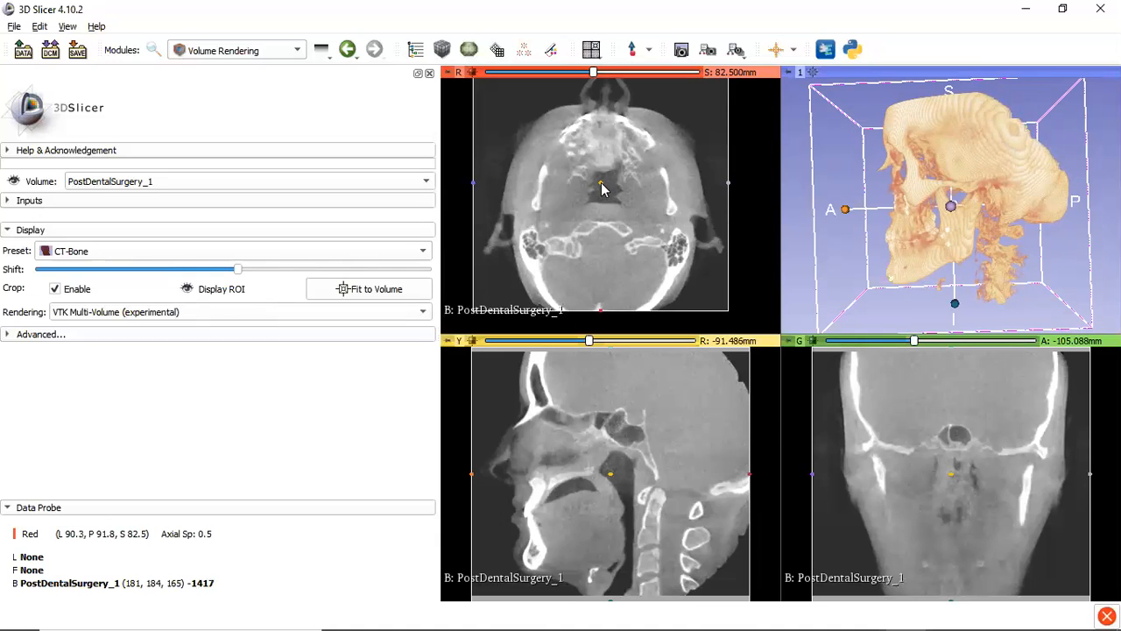
{"action": "left_click_drag", "start_coordinate": [600, 183], "coordinate": [602, 188]}
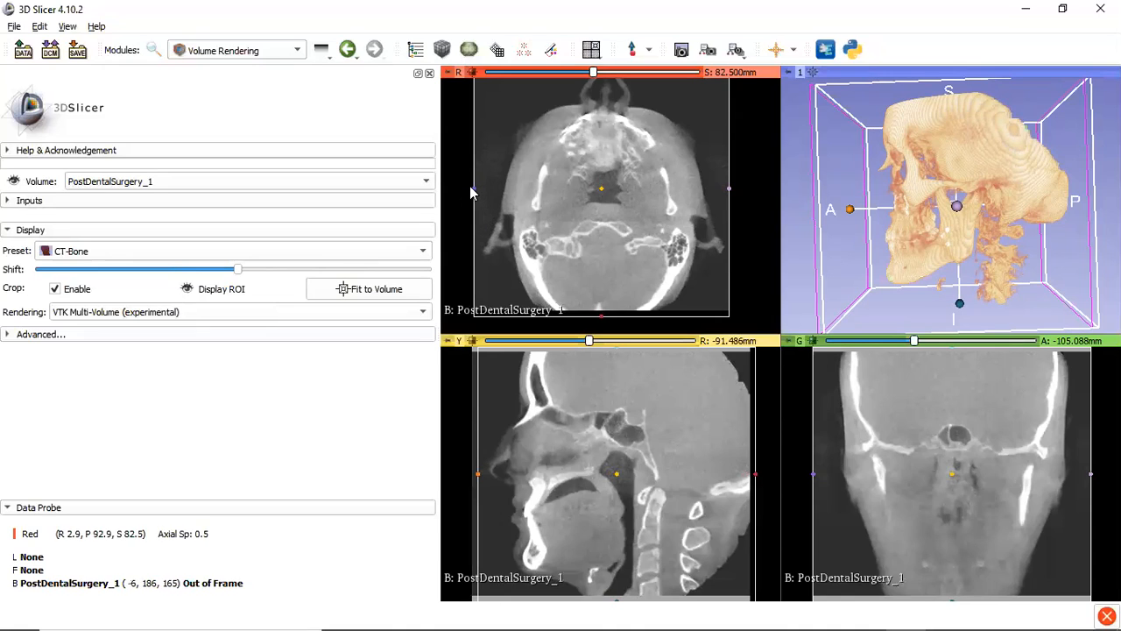
Narrow the crop box in the axial slice to the patient's left side and trim its posterior edge to just behind the jaw ramus.
{"action": "left_click_drag", "start_coordinate": [477, 189], "coordinate": [635, 216]}
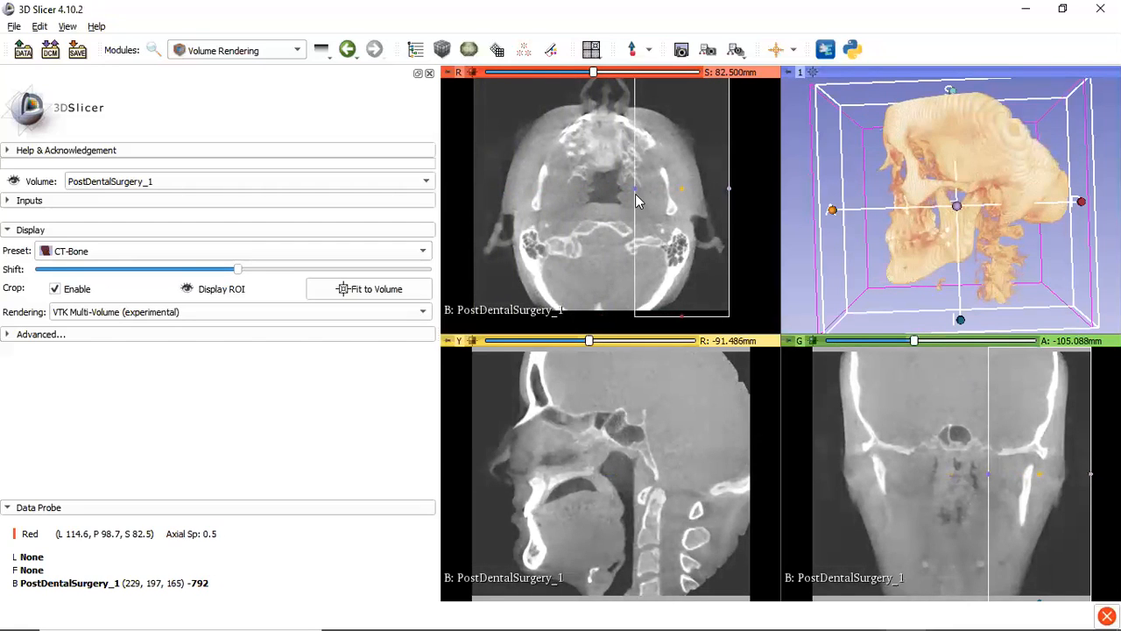
{"action": "left_click_drag", "start_coordinate": [633, 187], "coordinate": [654, 190]}
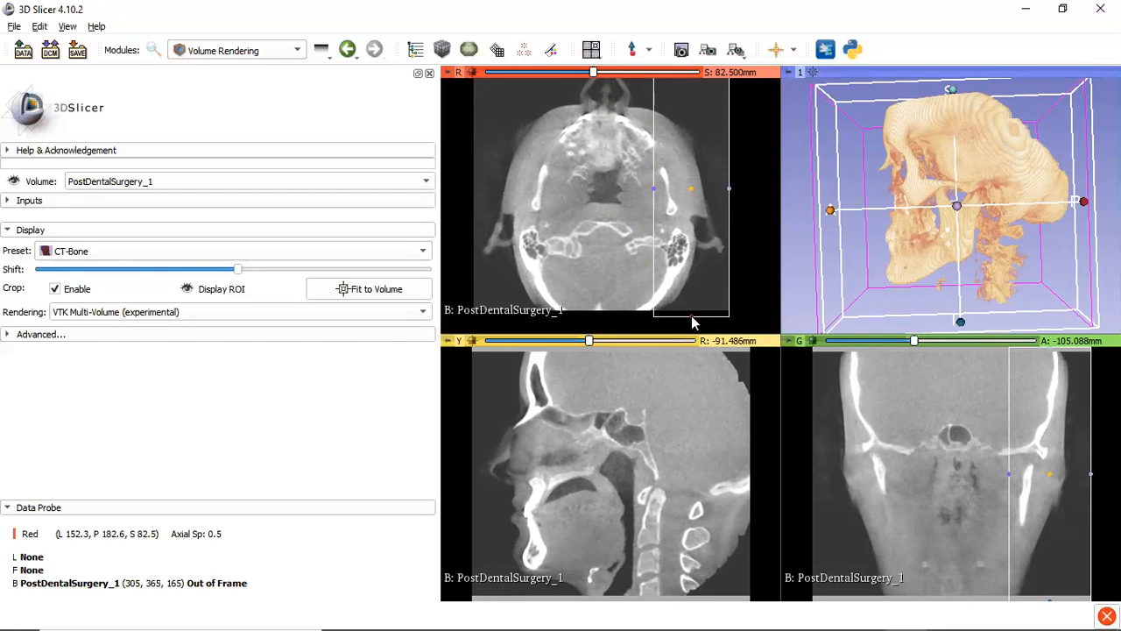
{"action": "left_click_drag", "start_coordinate": [690, 315], "coordinate": [690, 301]}
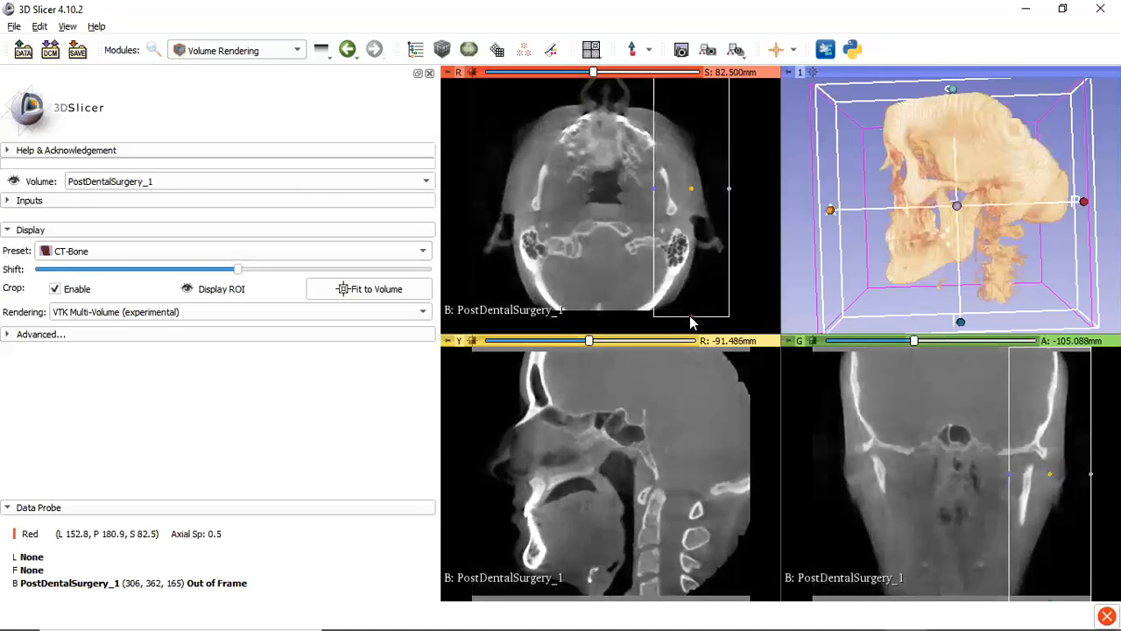
{"action": "left_click_drag", "start_coordinate": [690, 314], "coordinate": [687, 218]}
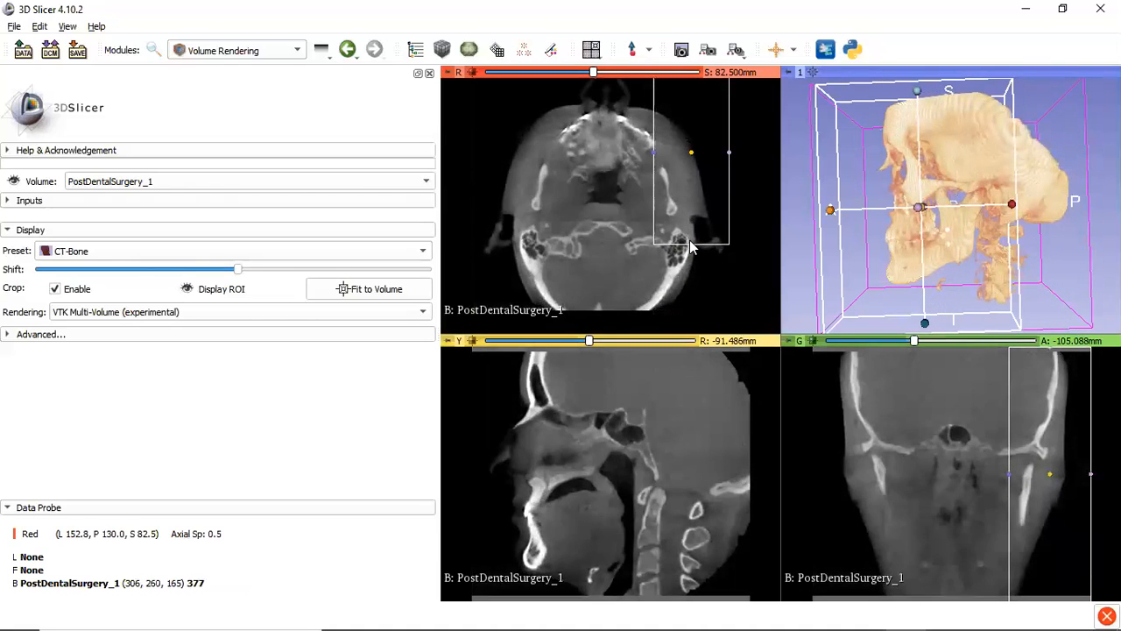
{"action": "left_click_drag", "start_coordinate": [691, 244], "coordinate": [692, 227]}
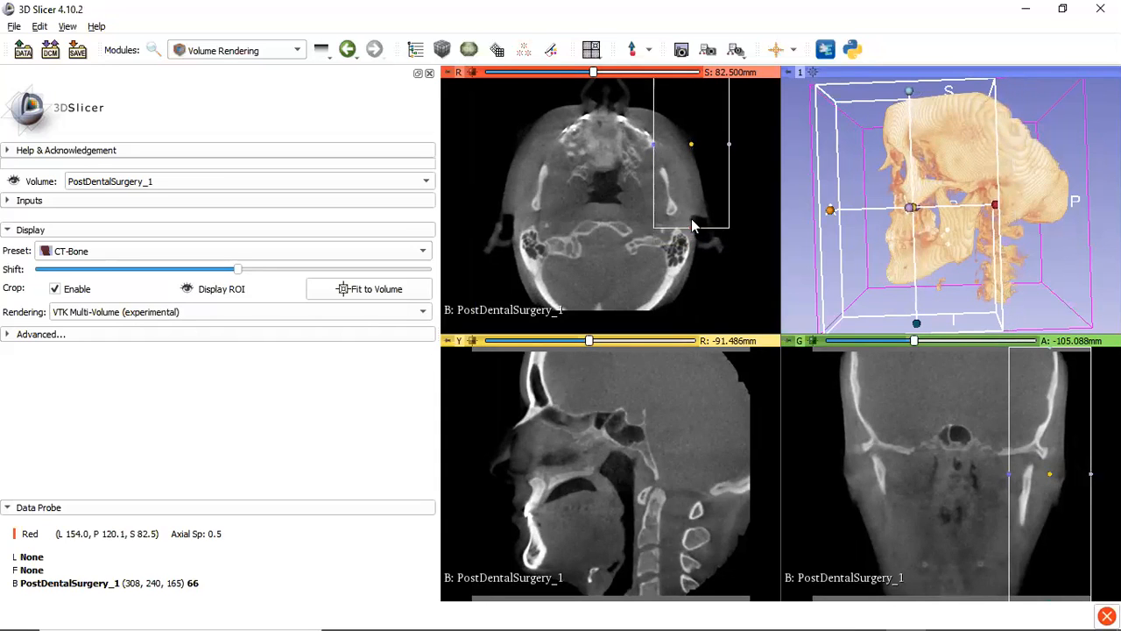
Reposition the crop box around the left jaw ramus in the axial slice and tighten its anterior, lateral and posterior edges.
{"action": "left_click_drag", "start_coordinate": [691, 146], "coordinate": [697, 168]}
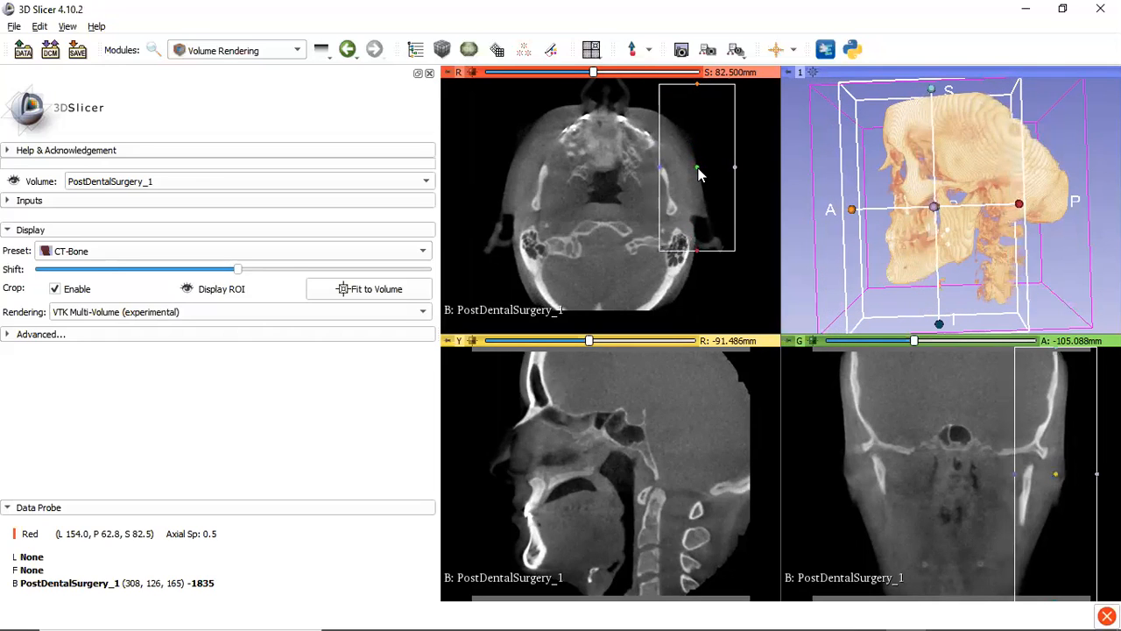
{"action": "left_click_drag", "start_coordinate": [695, 254], "coordinate": [694, 232]}
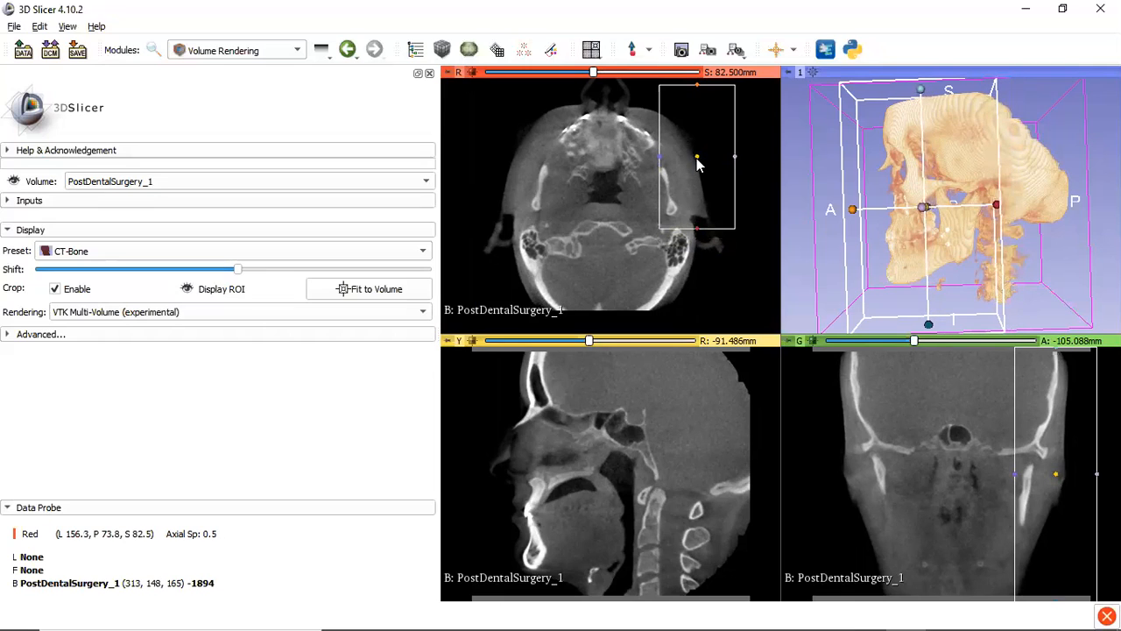
{"action": "left_click_drag", "start_coordinate": [694, 157], "coordinate": [689, 162]}
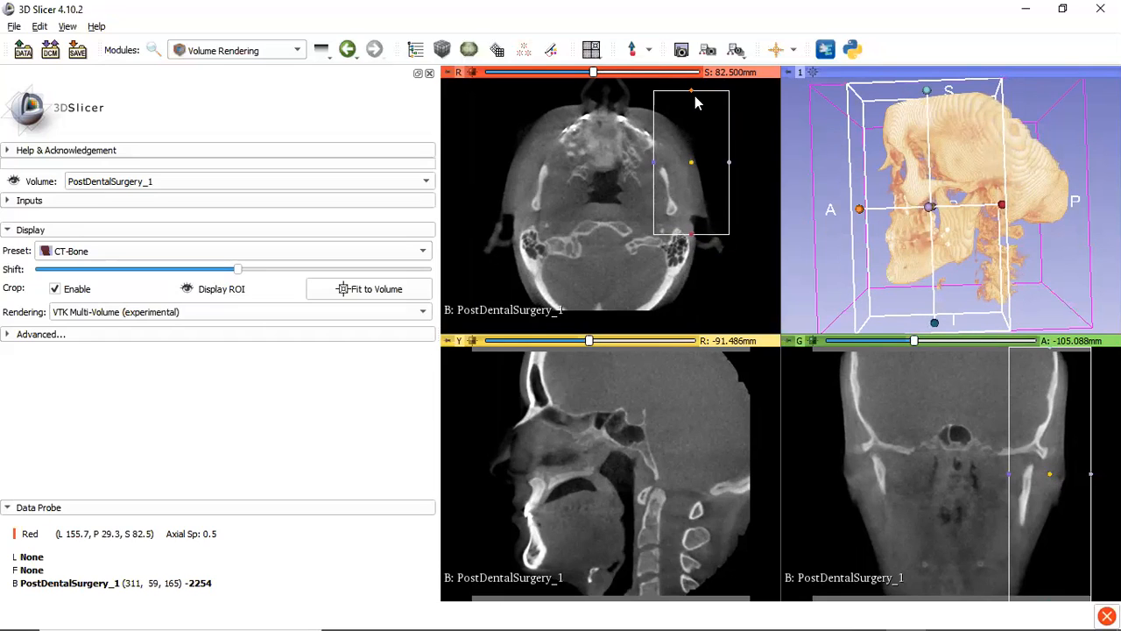
{"action": "left_click_drag", "start_coordinate": [691, 94], "coordinate": [695, 144]}
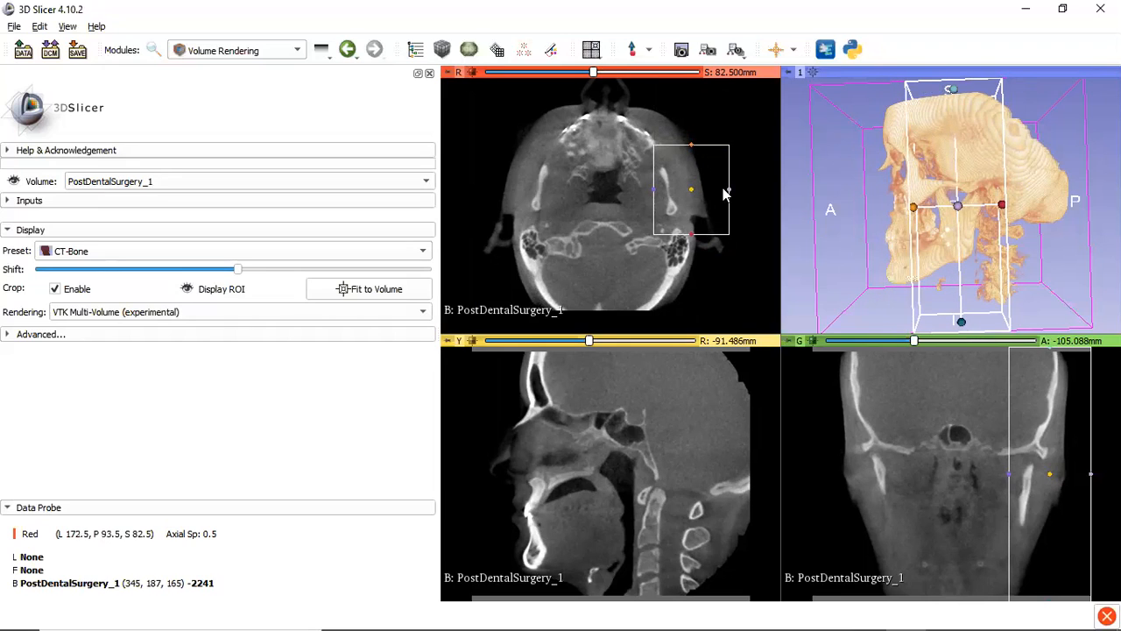
{"action": "left_click_drag", "start_coordinate": [730, 193], "coordinate": [719, 193]}
{"action": "left_click_drag", "start_coordinate": [687, 234], "coordinate": [688, 227]}
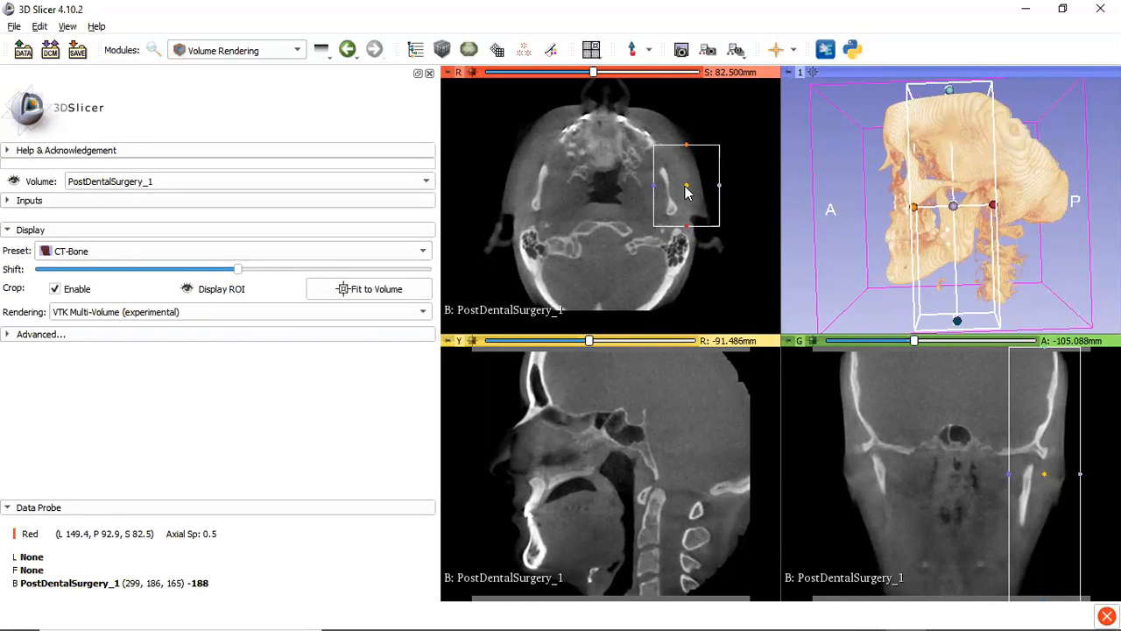
{"action": "left_click_drag", "start_coordinate": [687, 188], "coordinate": [689, 187]}
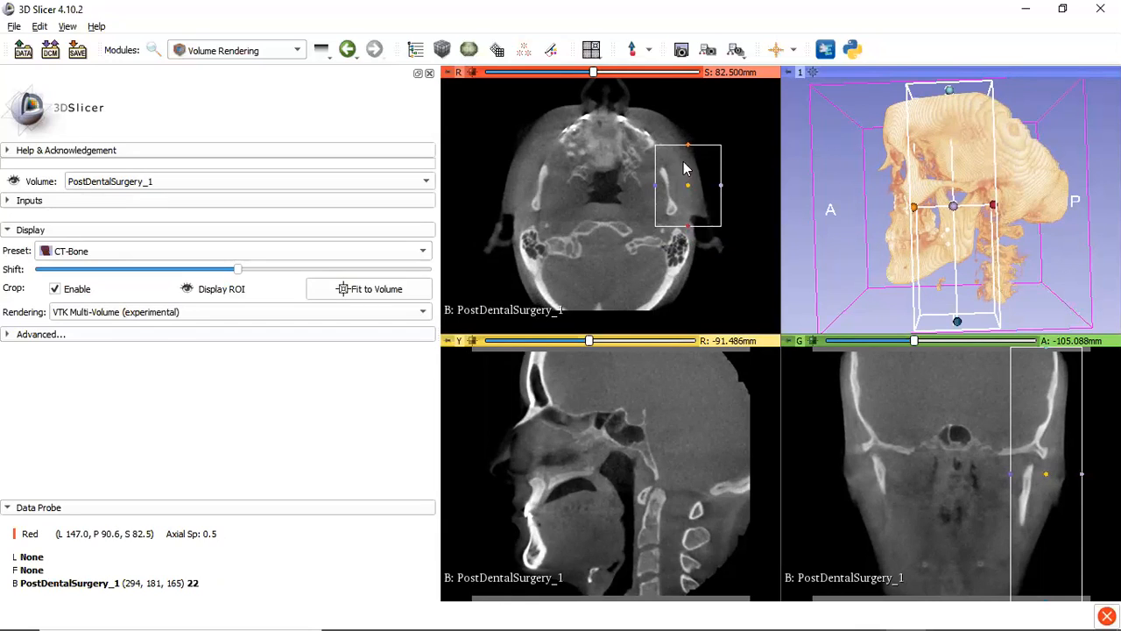
{"action": "left_click_drag", "start_coordinate": [690, 151], "coordinate": [688, 158]}
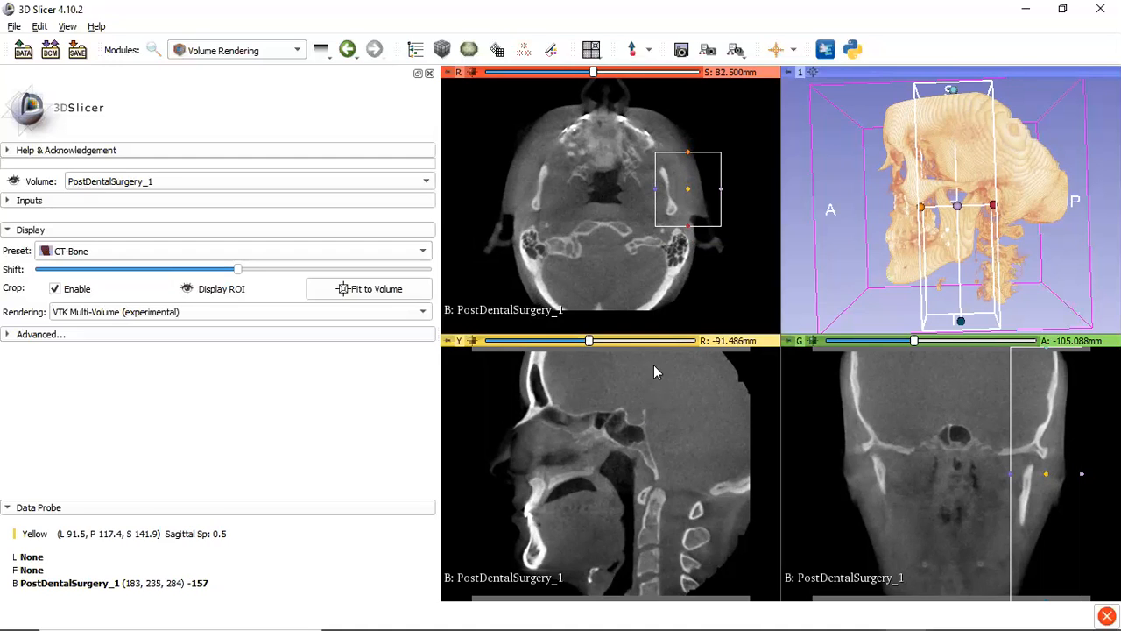
Bring the sagittal slice to the left side and tighten the crop box's superior, posterior and inferior edges around the jaw there.
{"action": "key", "text": "shift"}
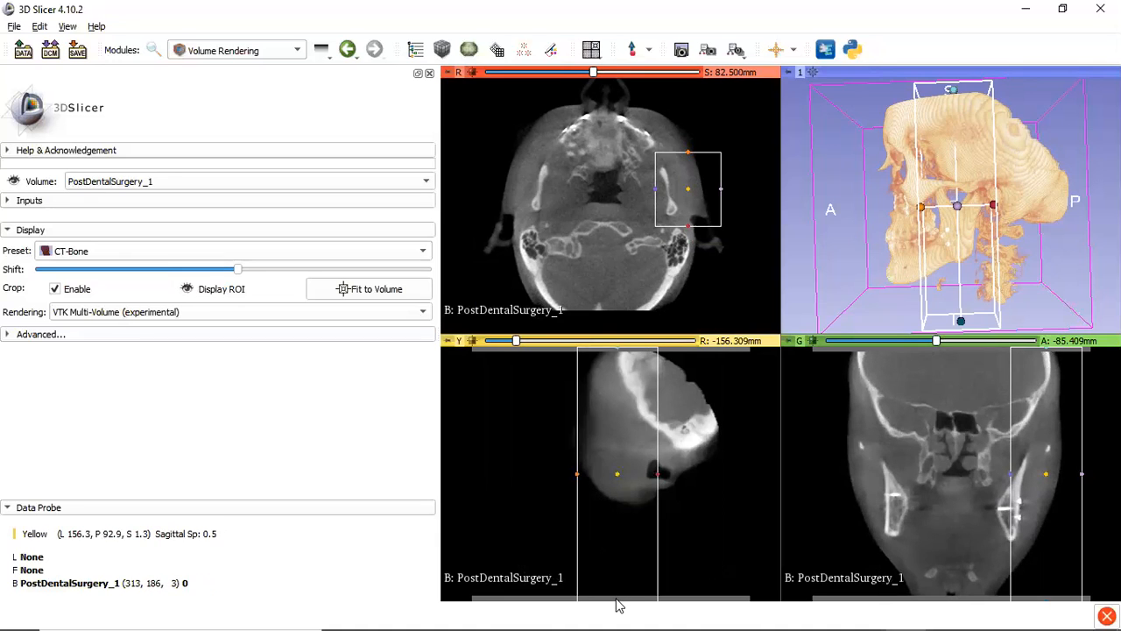
{"action": "left_click_drag", "start_coordinate": [617, 604], "coordinate": [618, 526]}
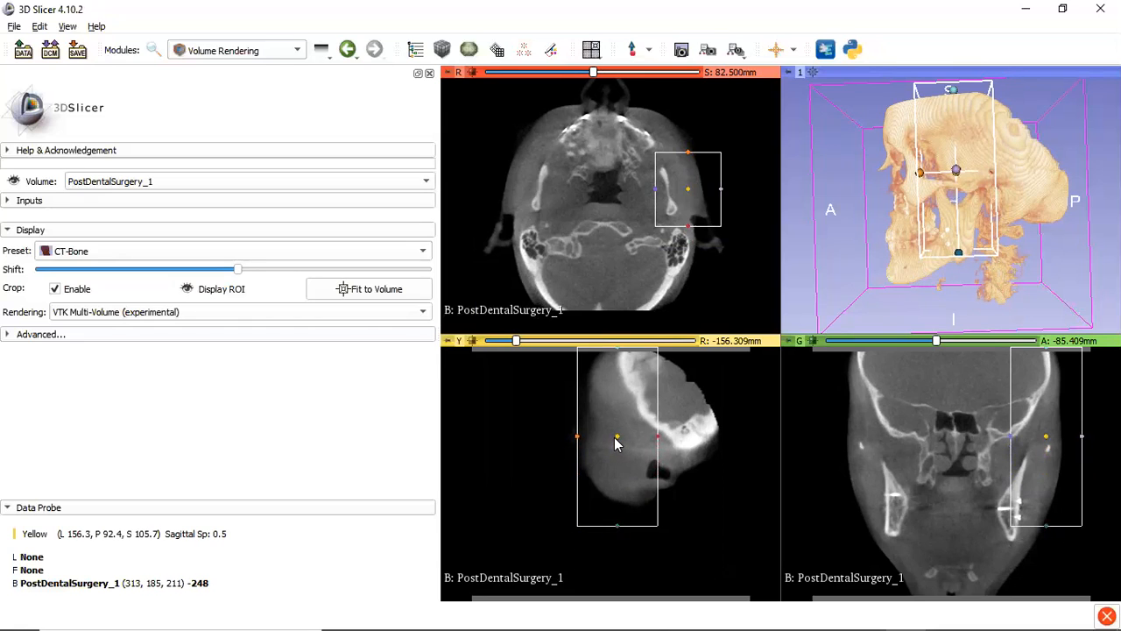
{"action": "left_click_drag", "start_coordinate": [617, 437], "coordinate": [638, 456]}
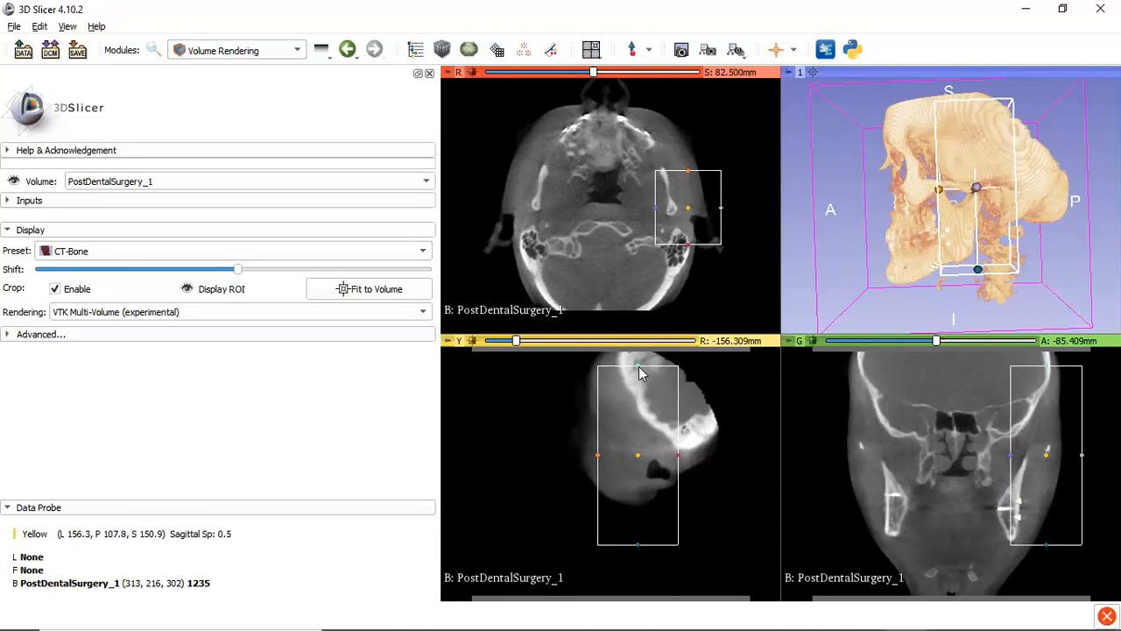
{"action": "left_click_drag", "start_coordinate": [637, 368], "coordinate": [639, 429]}
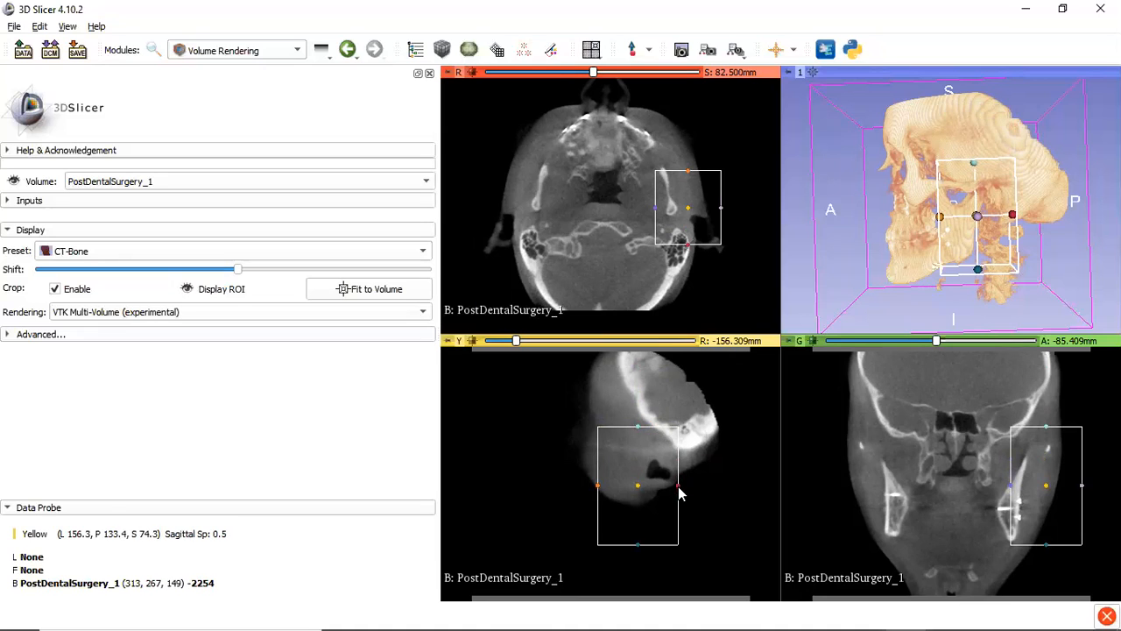
{"action": "left_click_drag", "start_coordinate": [677, 485], "coordinate": [671, 488]}
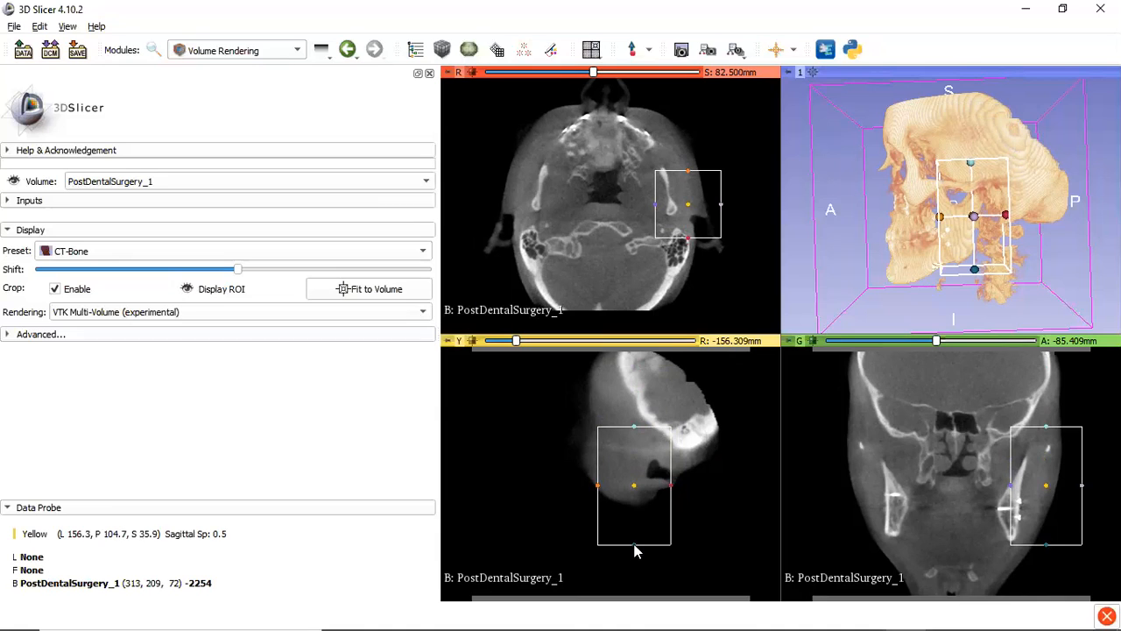
{"action": "left_click_drag", "start_coordinate": [636, 550], "coordinate": [636, 534]}
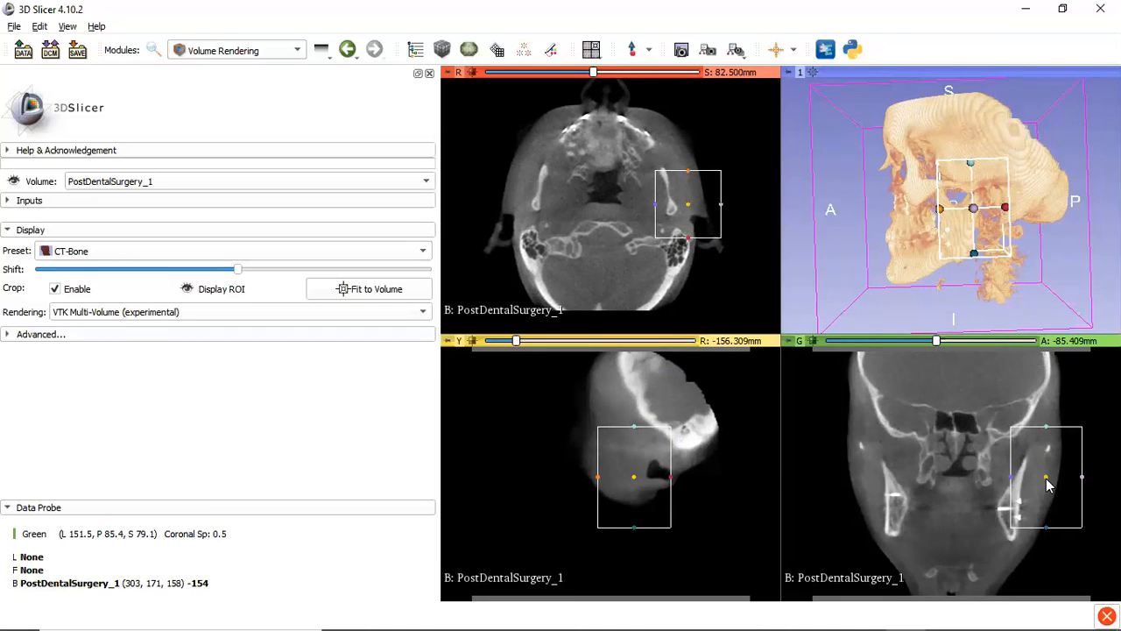
Shift the crop box medially over the left ramus in the coronal slice, lowering its inferior edge and trimming its lateral edge.
{"action": "left_click_drag", "start_coordinate": [1047, 479], "coordinate": [1032, 479]}
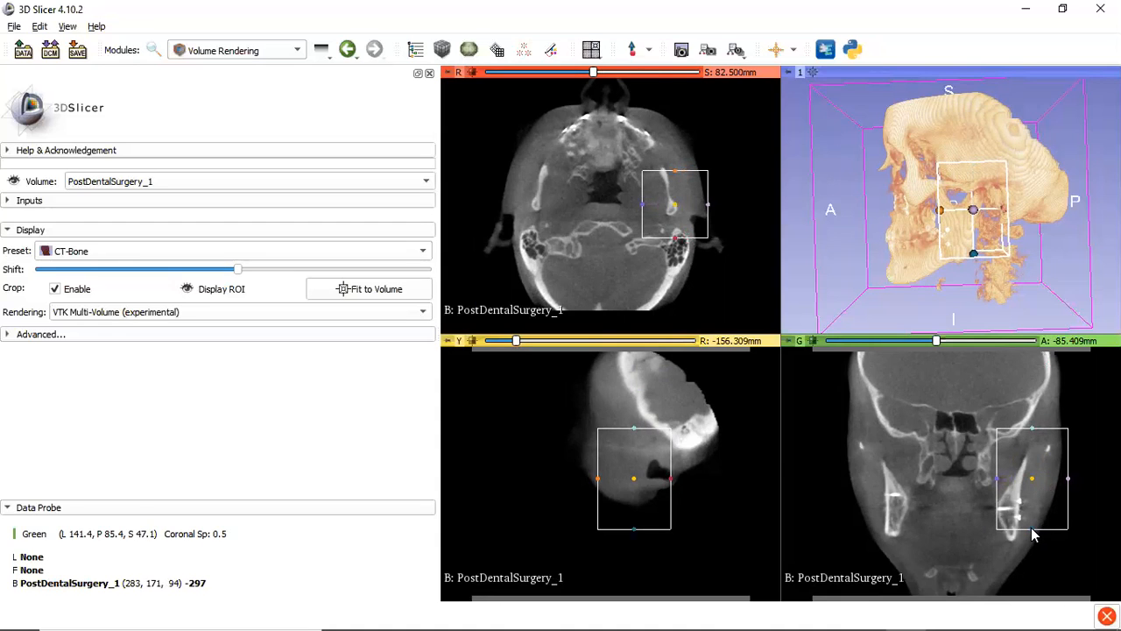
{"action": "left_click_drag", "start_coordinate": [1032, 534], "coordinate": [1038, 546]}
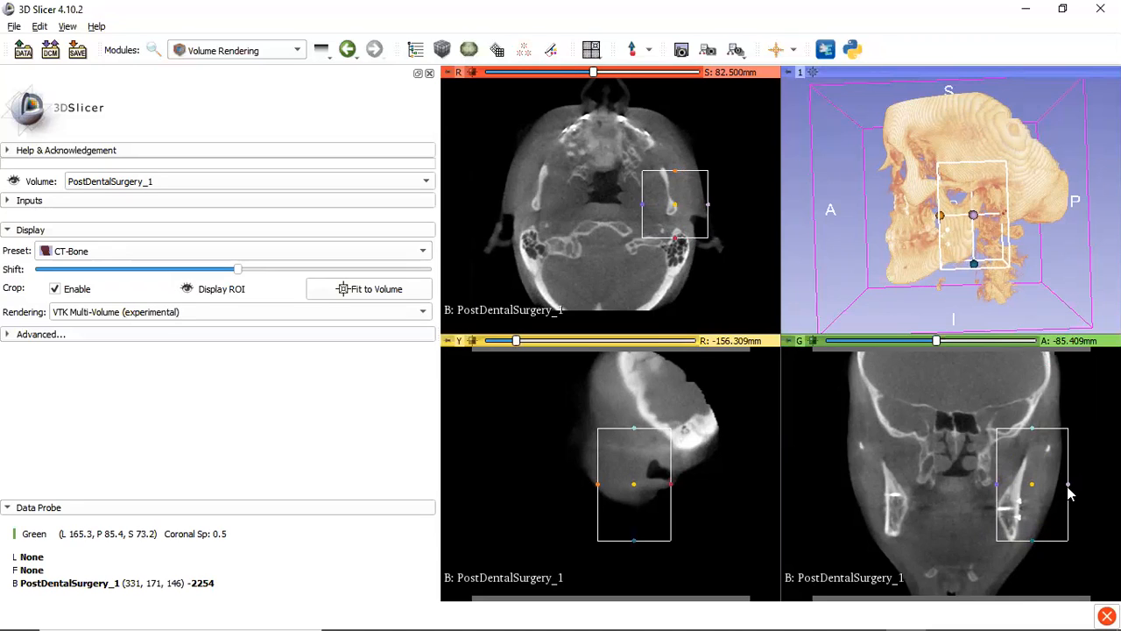
{"action": "left_click_drag", "start_coordinate": [1068, 485], "coordinate": [1061, 484]}
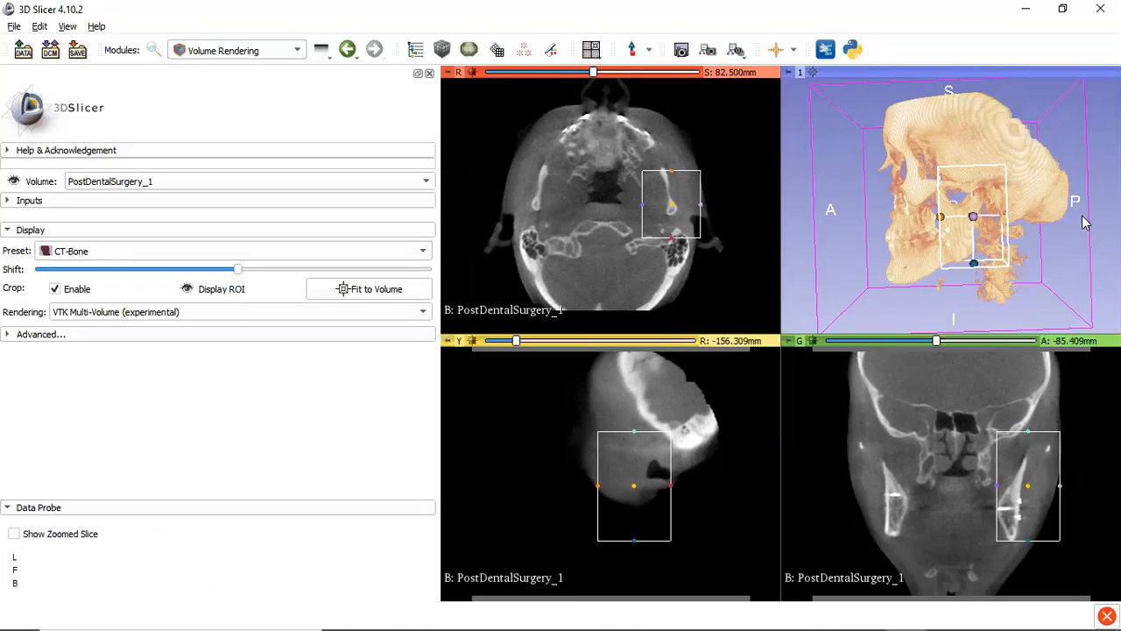
Check the crop box around the skull from behind in 3D and trim its lateral and medial edges slightly in the axial slice.
{"action": "left_click_drag", "start_coordinate": [1090, 217], "coordinate": [1000, 208]}
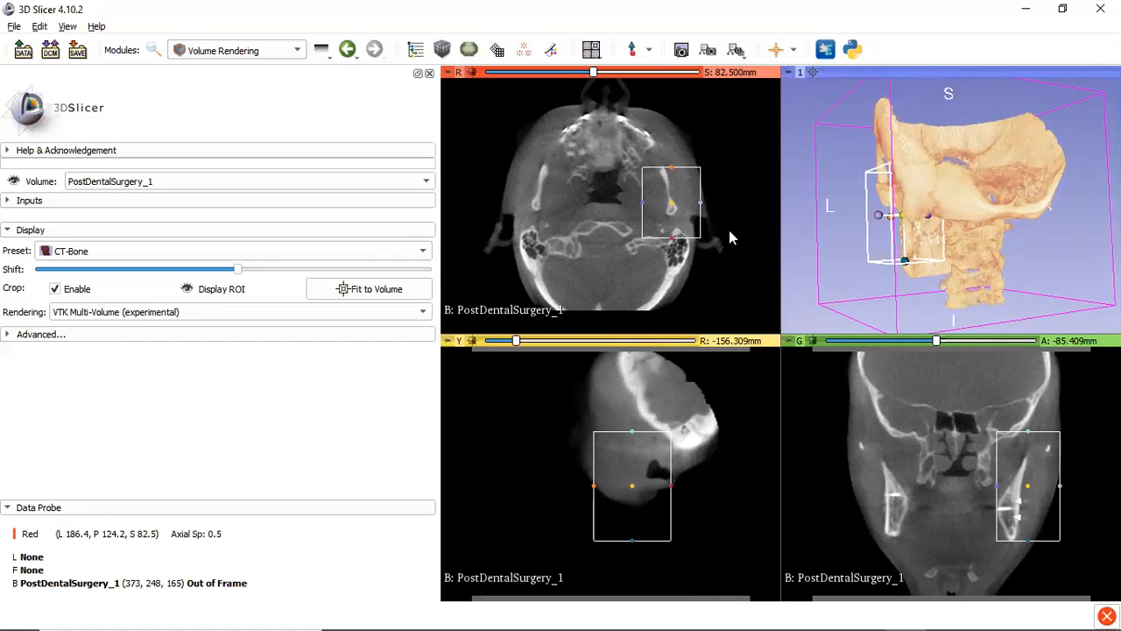
{"action": "left_click_drag", "start_coordinate": [701, 203], "coordinate": [698, 203]}
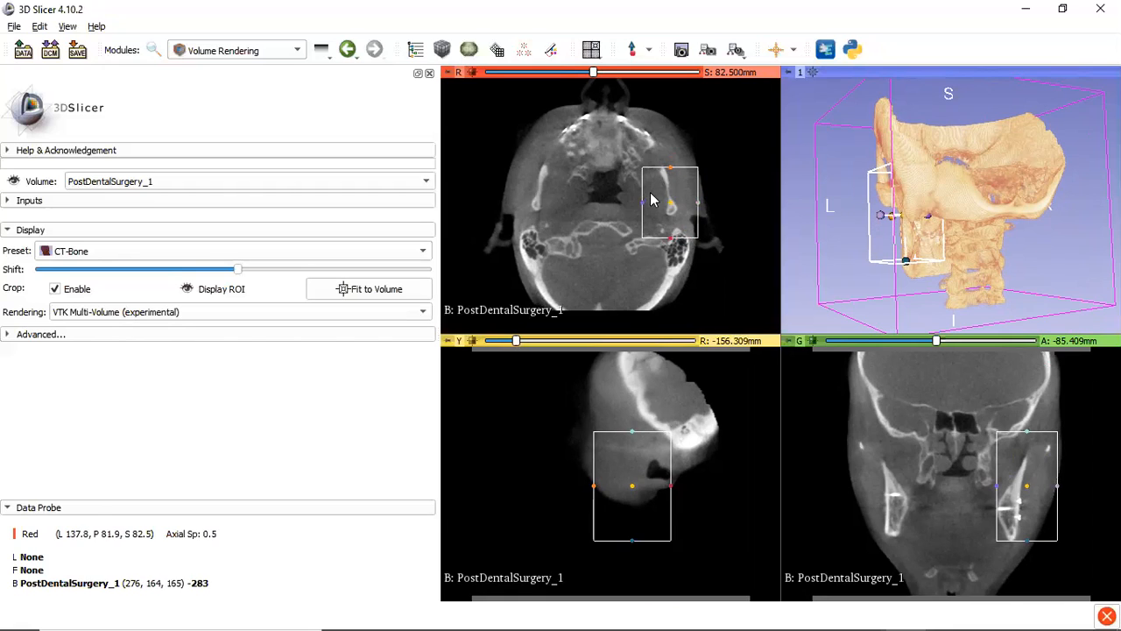
{"action": "left_click_drag", "start_coordinate": [641, 203], "coordinate": [644, 207]}
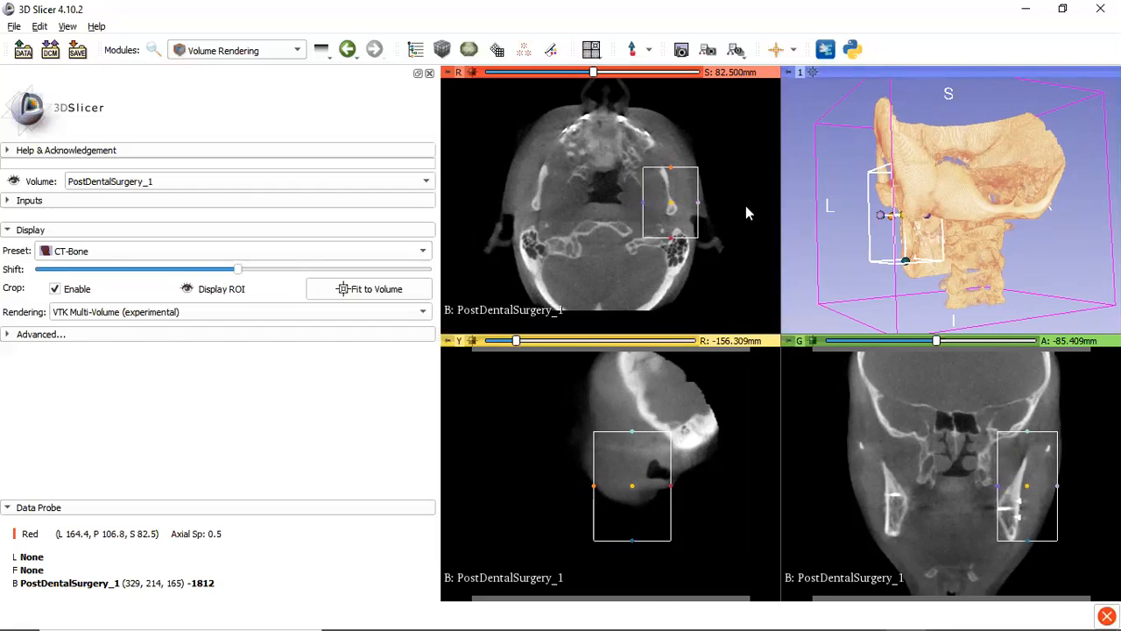
{"action": "left_click_drag", "start_coordinate": [859, 206], "coordinate": [964, 205]}
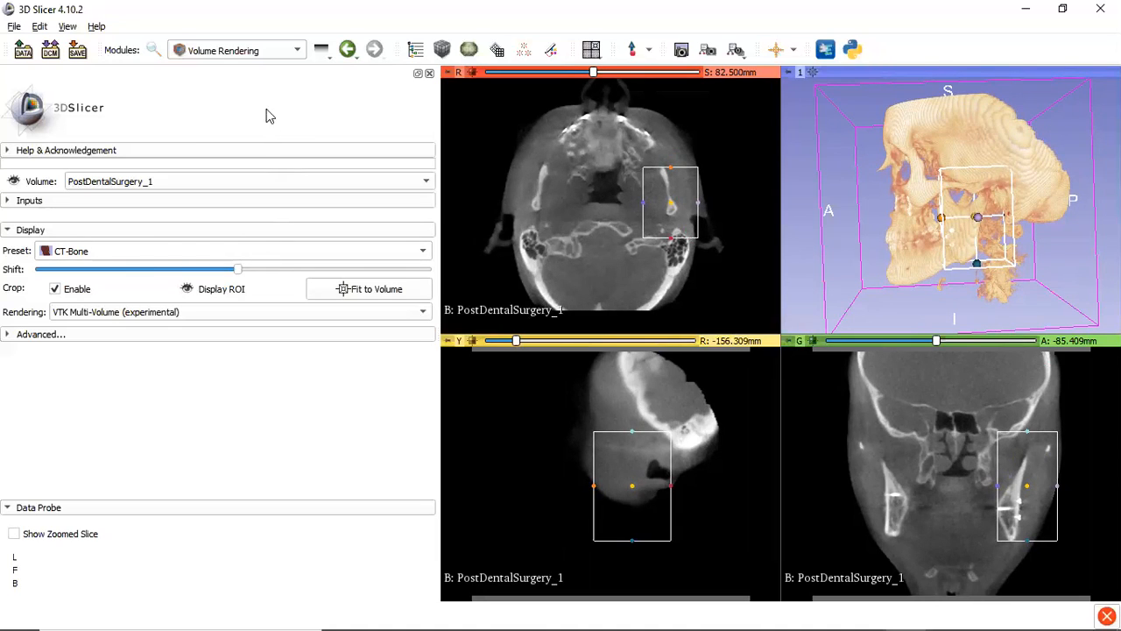
Crop PostDentalSurgery_1 to AnnotationROI_1 into a new volume with the Crop Volume module, keeping linear interpolation.
{"action": "left_click", "coordinate": [291, 55]}
{"action": "mouse_move", "coordinate": [293, 61]}
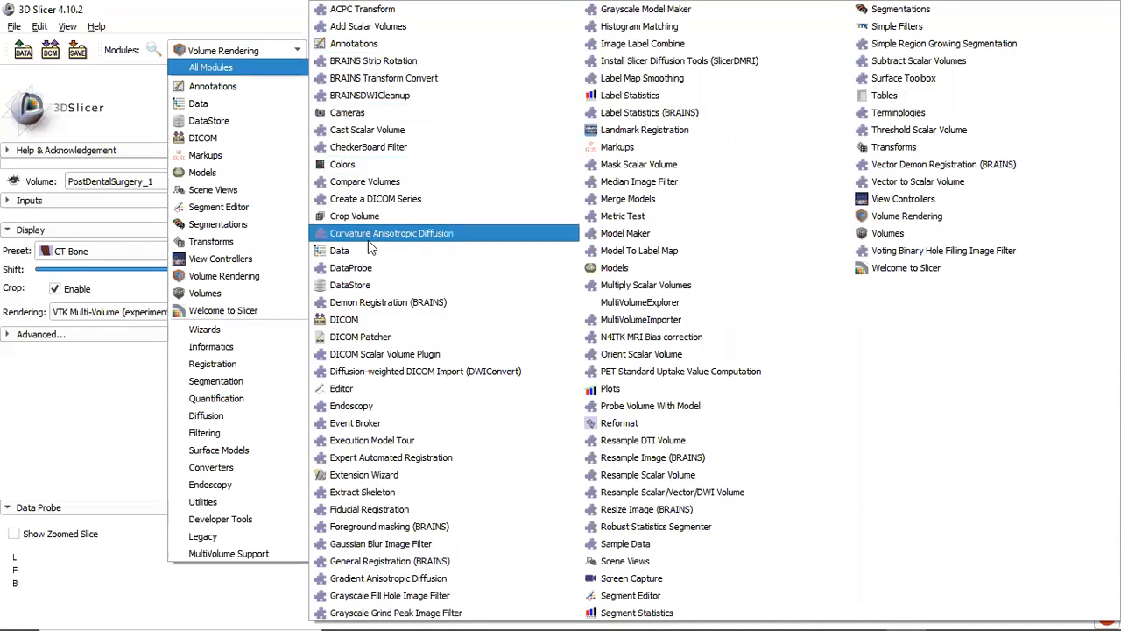
{"action": "left_click", "coordinate": [361, 219]}
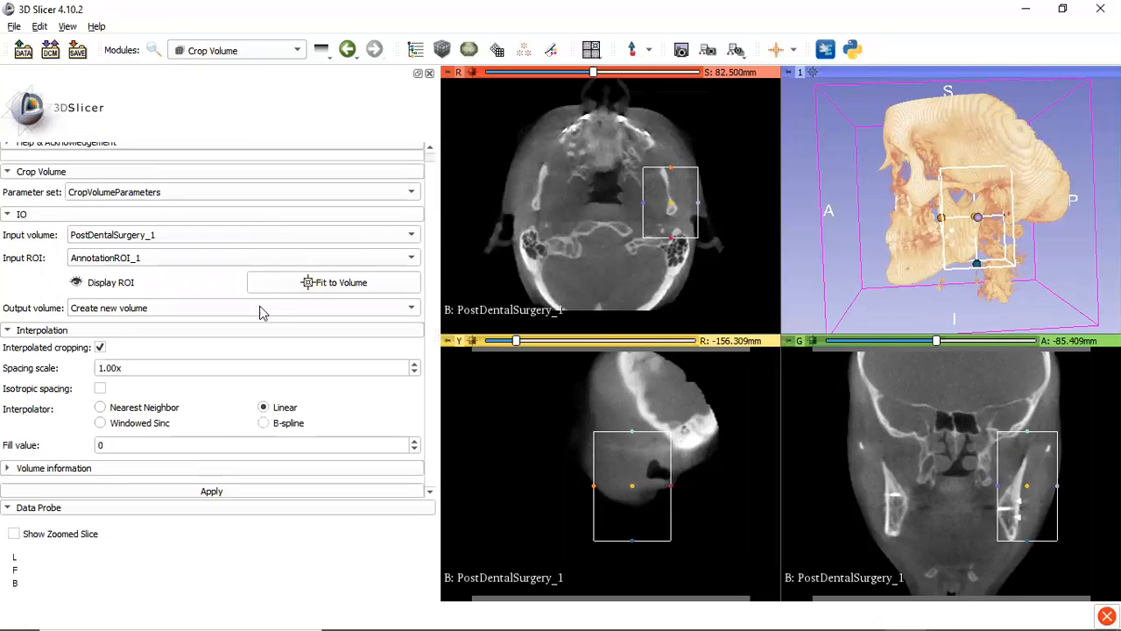
{"action": "left_click", "coordinate": [213, 491]}
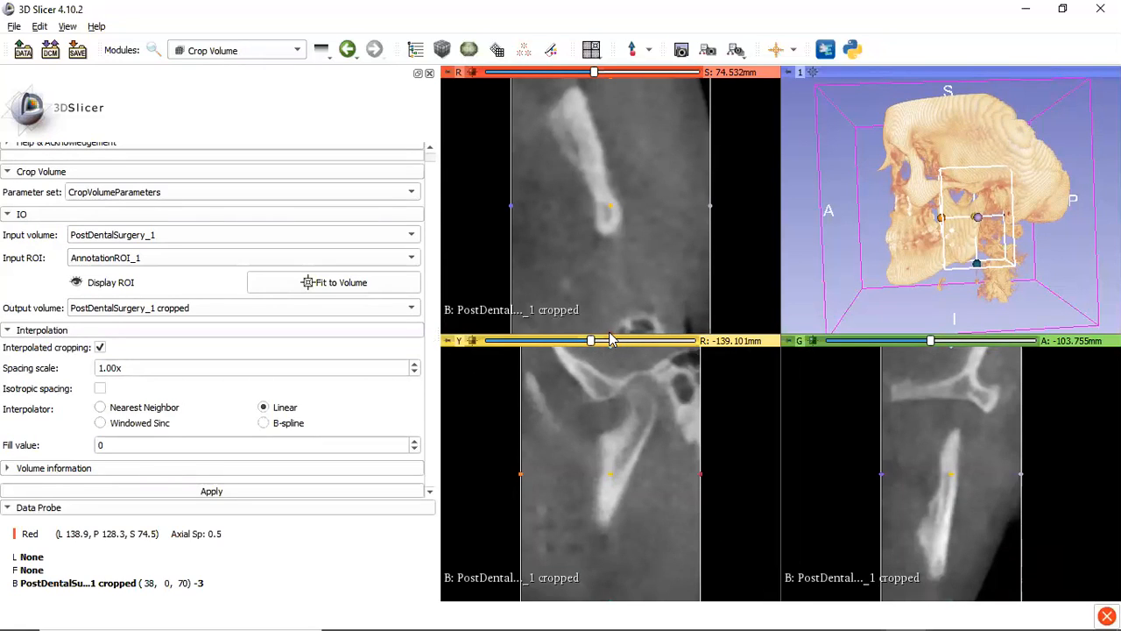
Crop the volume again with the ROI's posterior edge moved slightly forward, and hide the ROI.
{"action": "left_click_drag", "start_coordinate": [612, 338], "coordinate": [612, 309]}
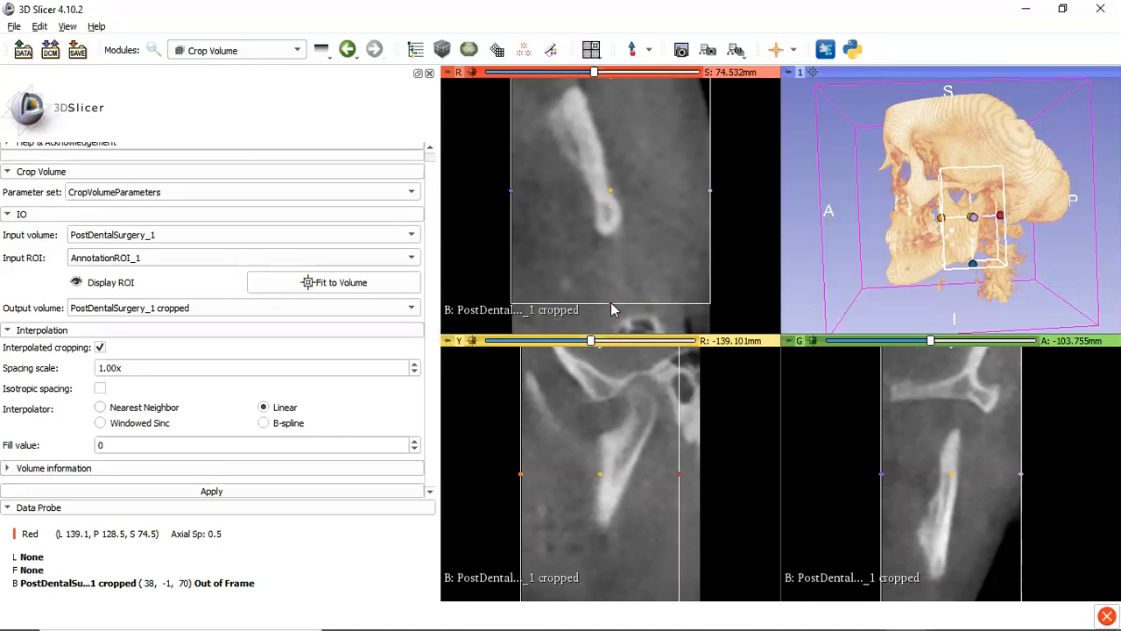
{"action": "left_click", "coordinate": [179, 495]}
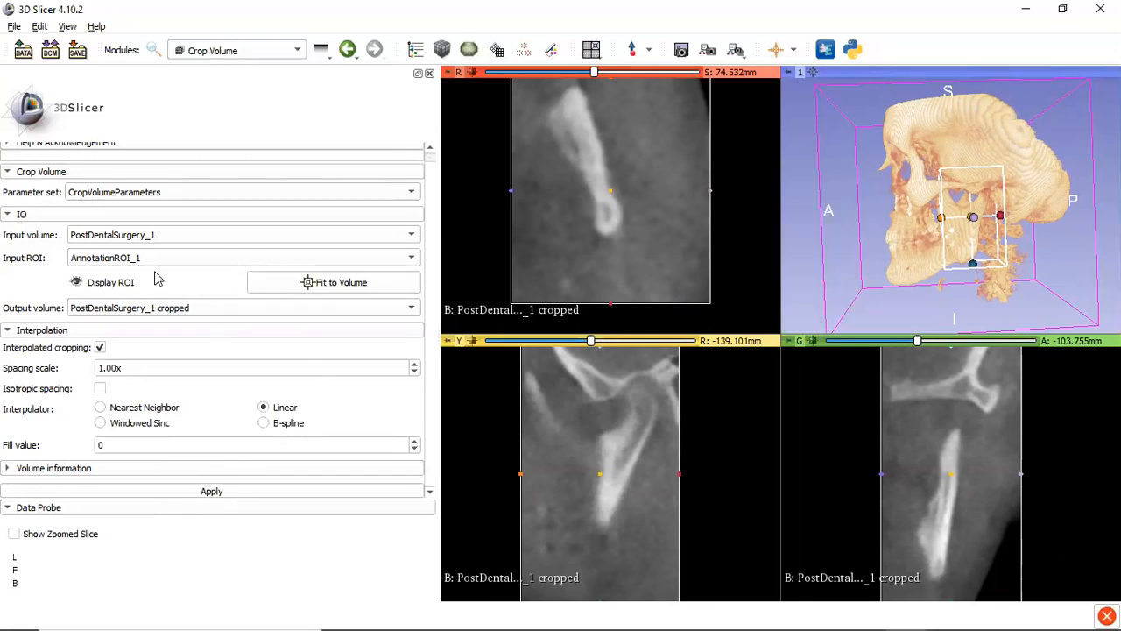
{"action": "left_click", "coordinate": [77, 283]}
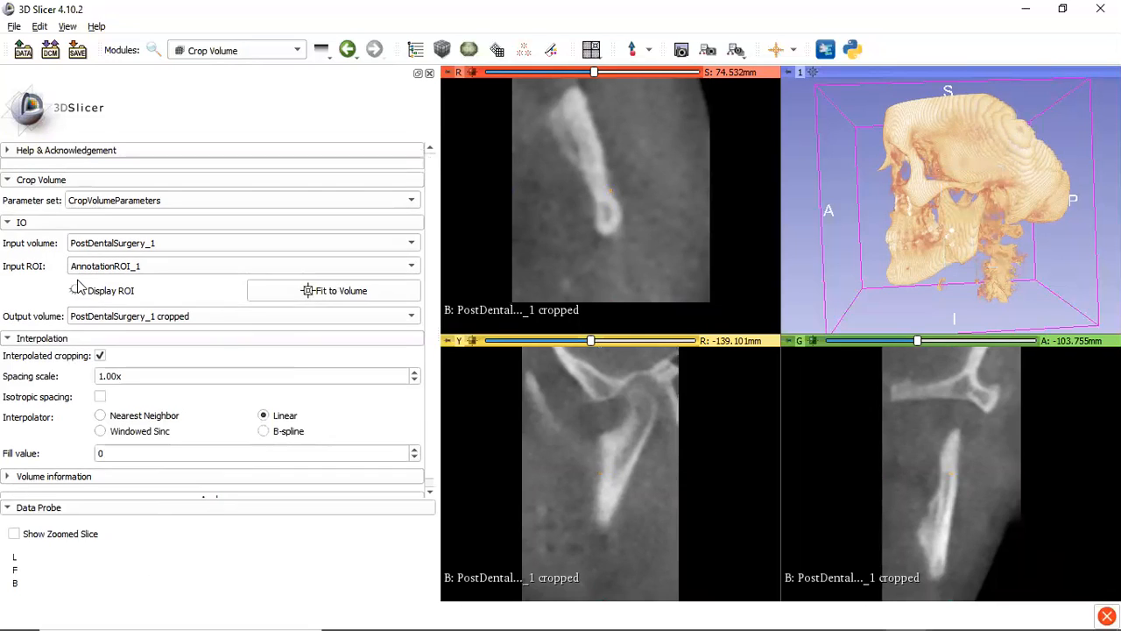
Return to Volume Rendering and hide the full PostDentalSurgery_1 rendering in the 3D view.
{"action": "left_click", "coordinate": [299, 51]}
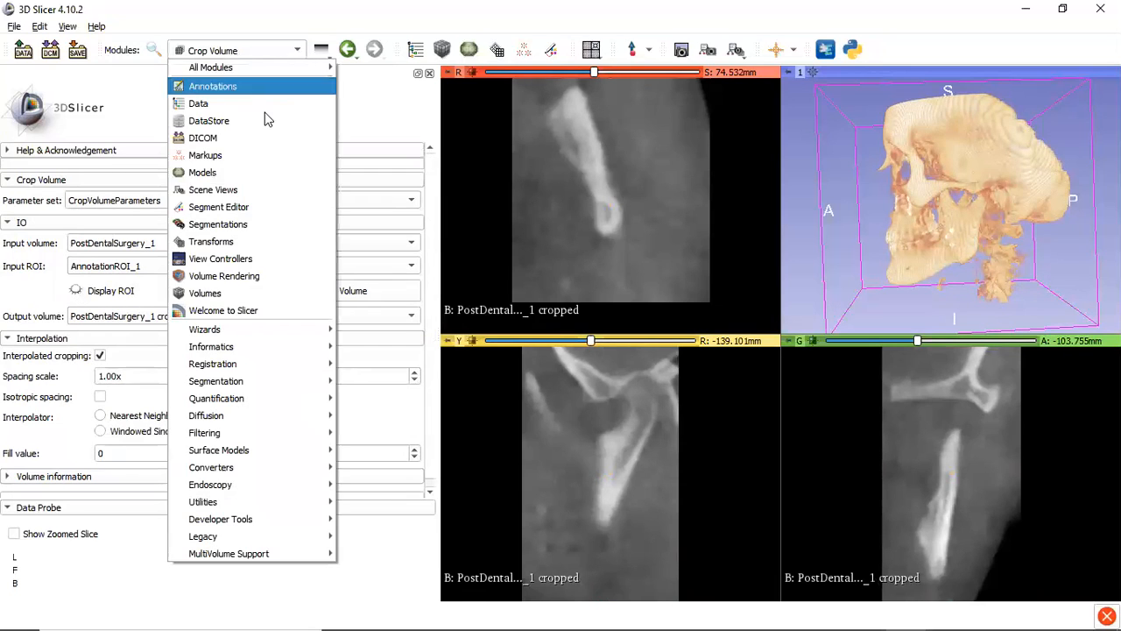
{"action": "left_click", "coordinate": [238, 279]}
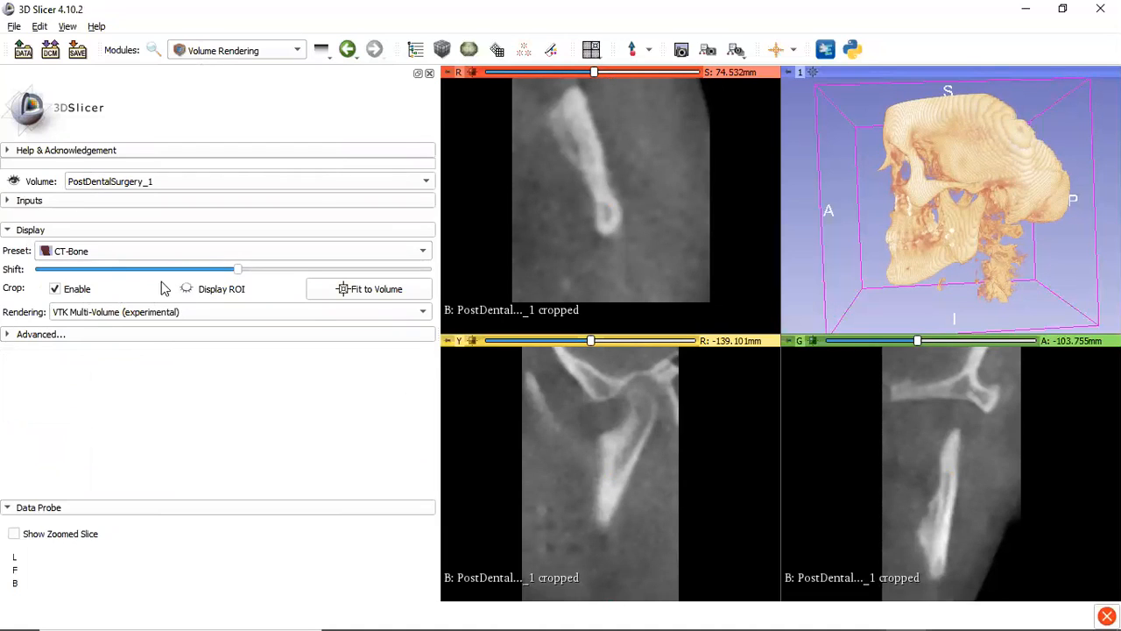
{"action": "left_click", "coordinate": [14, 182]}
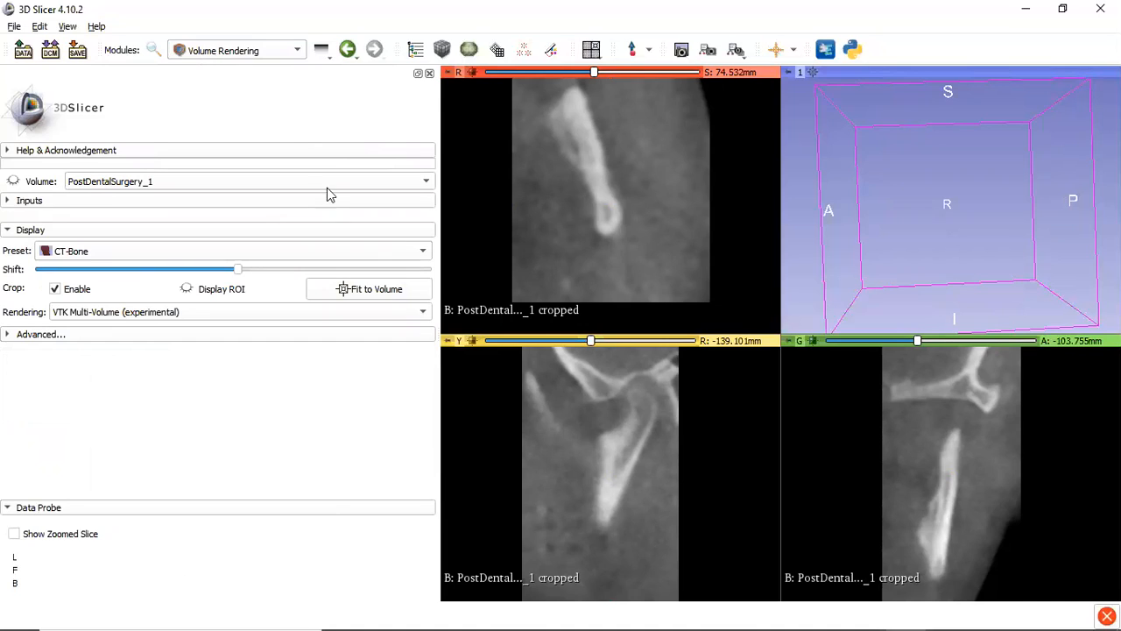
Open the Editor module and create a merge label map for PostDentalSurgery_1 cropped using the GenericAnatomyColors table.
{"action": "left_click", "coordinate": [290, 65]}
{"action": "mouse_move", "coordinate": [291, 66]}
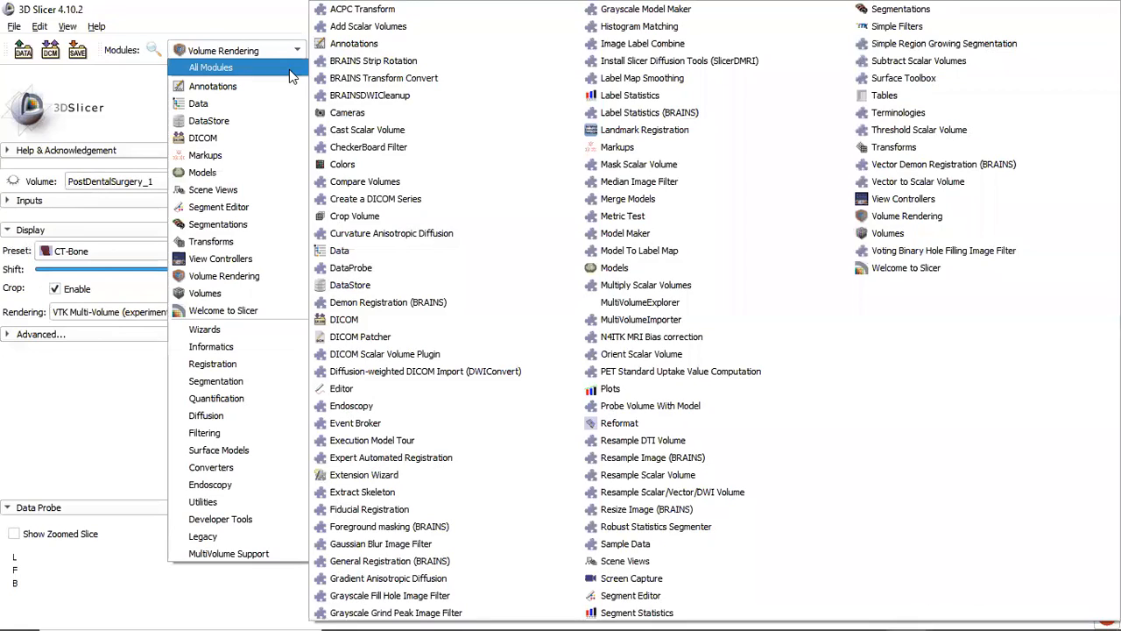
{"action": "left_click", "coordinate": [374, 389]}
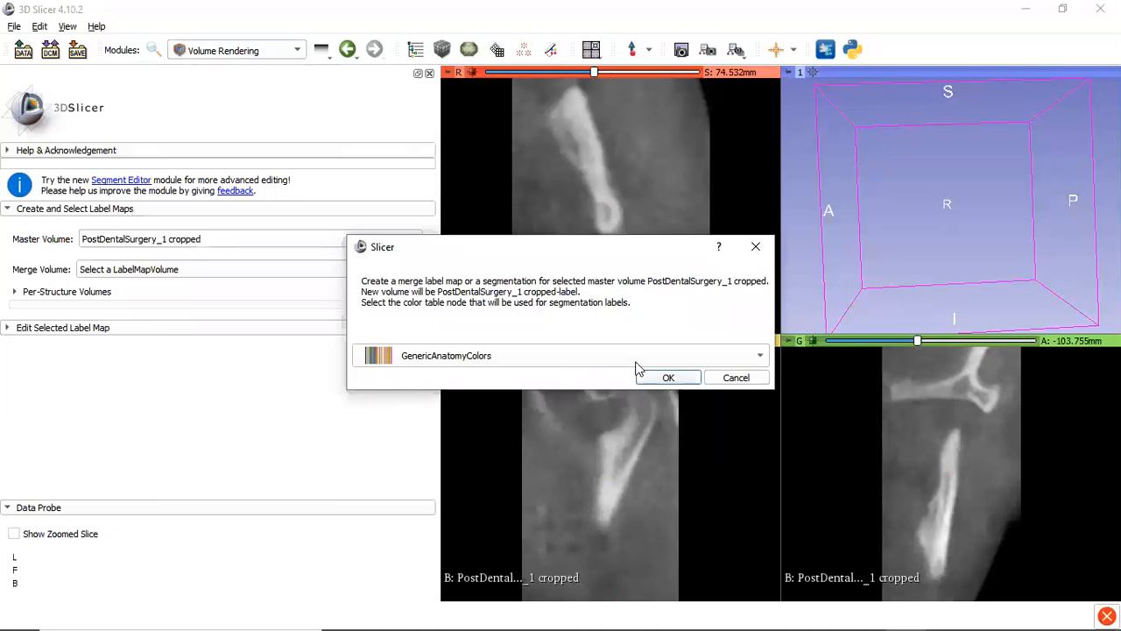
{"action": "left_click", "coordinate": [668, 377]}
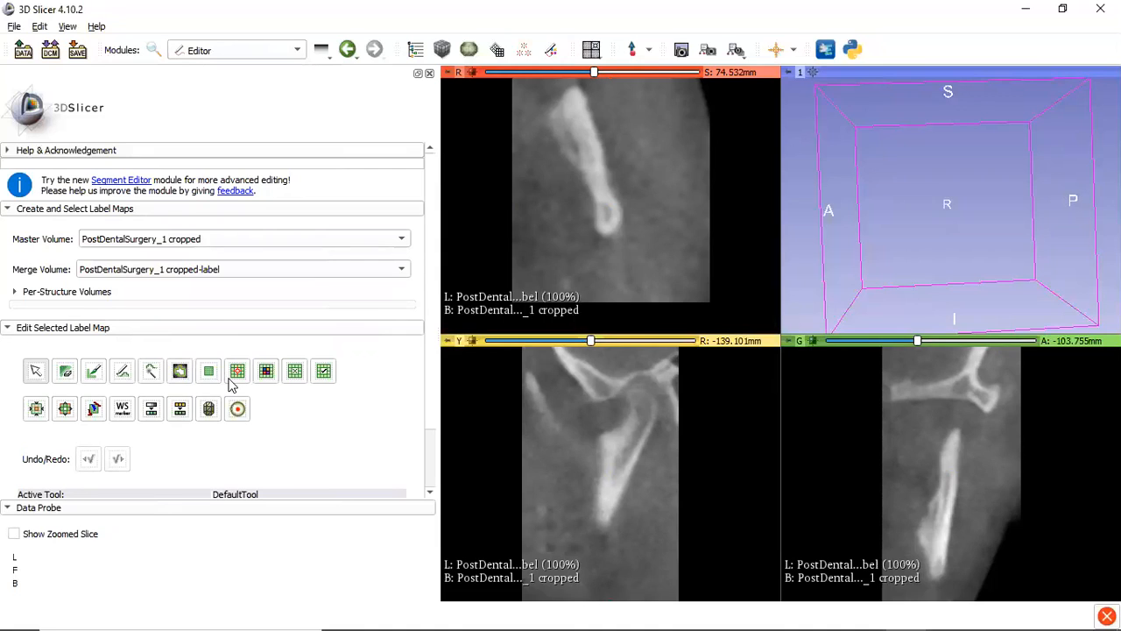
Try a paint stroke with the tissue label over the bone in the axial slice, and undo it.
{"action": "scroll", "coordinate": [232, 385], "scroll_direction": "down", "scroll_amount": 2}
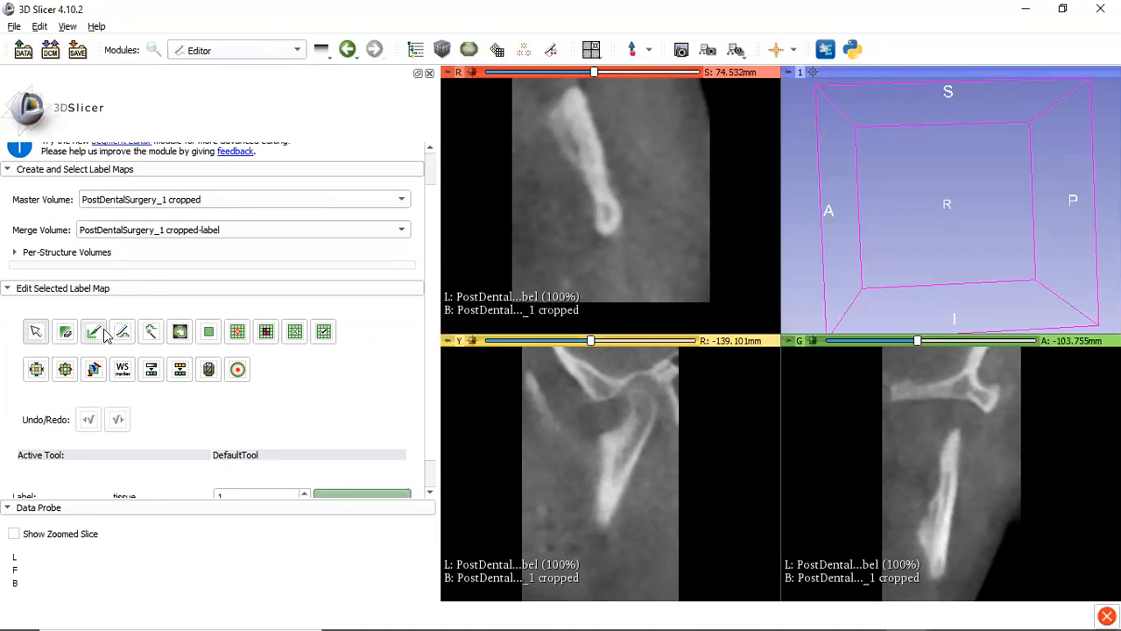
{"action": "key", "text": "p"}
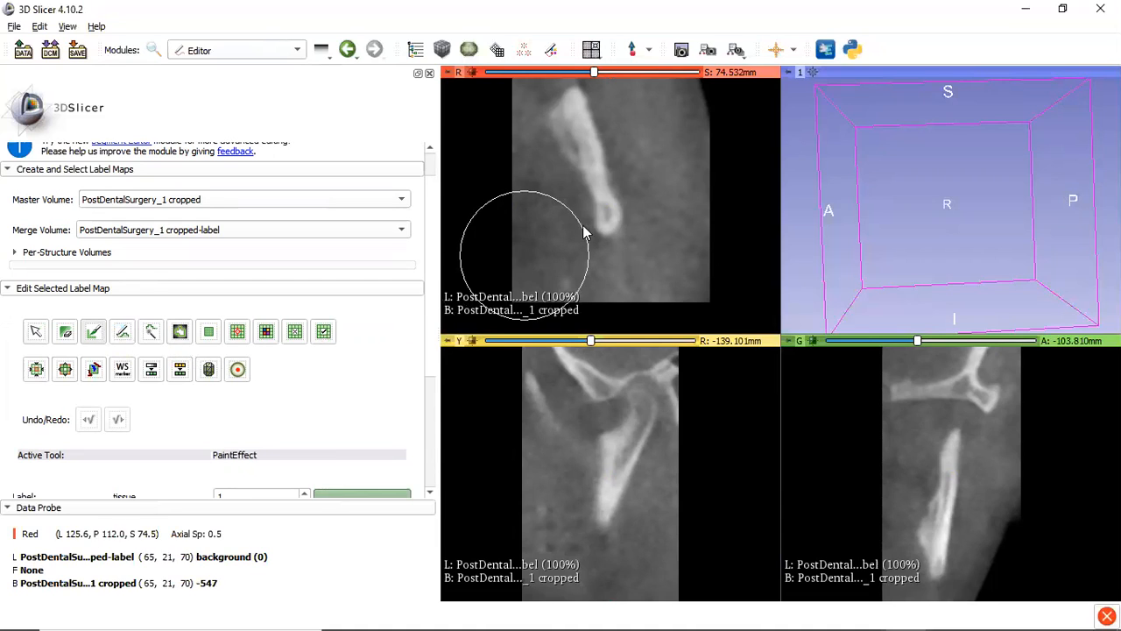
{"action": "left_click_drag", "start_coordinate": [608, 212], "coordinate": [576, 179]}
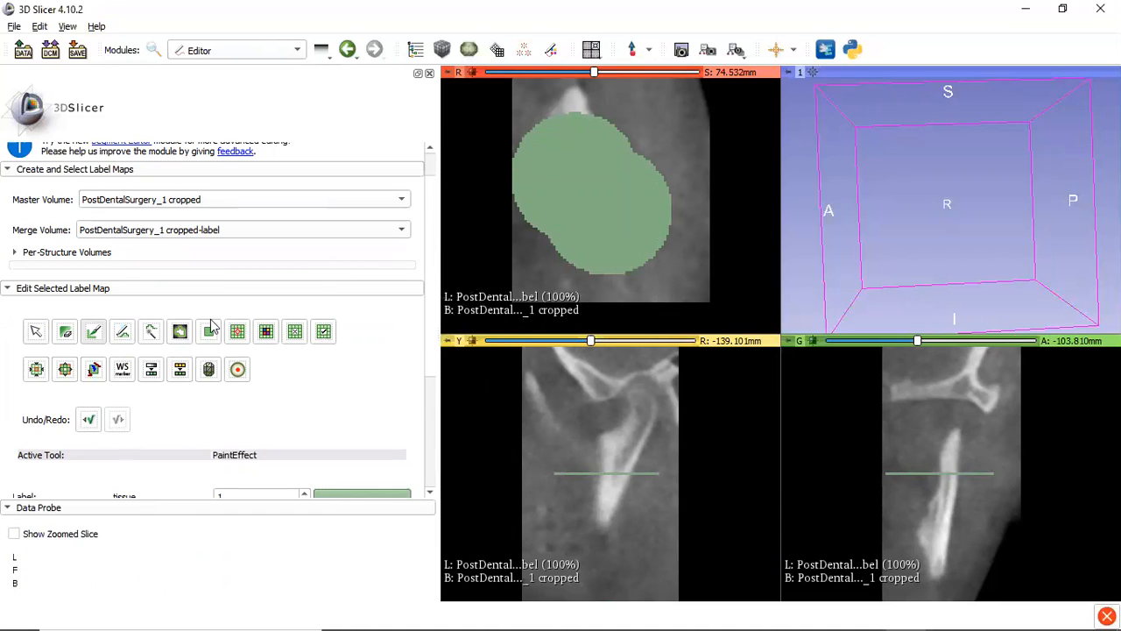
{"action": "left_click", "coordinate": [88, 419]}
{"action": "left_click", "coordinate": [85, 428]}
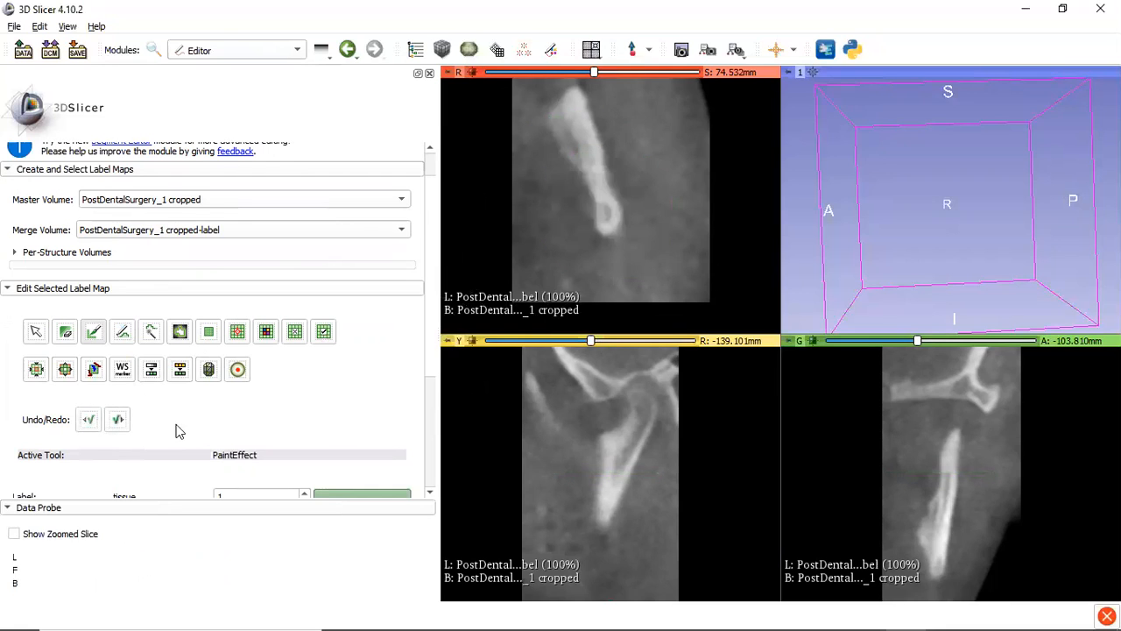
Choose left temporal bone (label 146) as the active label.
{"action": "scroll", "coordinate": [218, 383], "scroll_direction": "down", "scroll_amount": 3}
{"action": "type", "text": "1"}
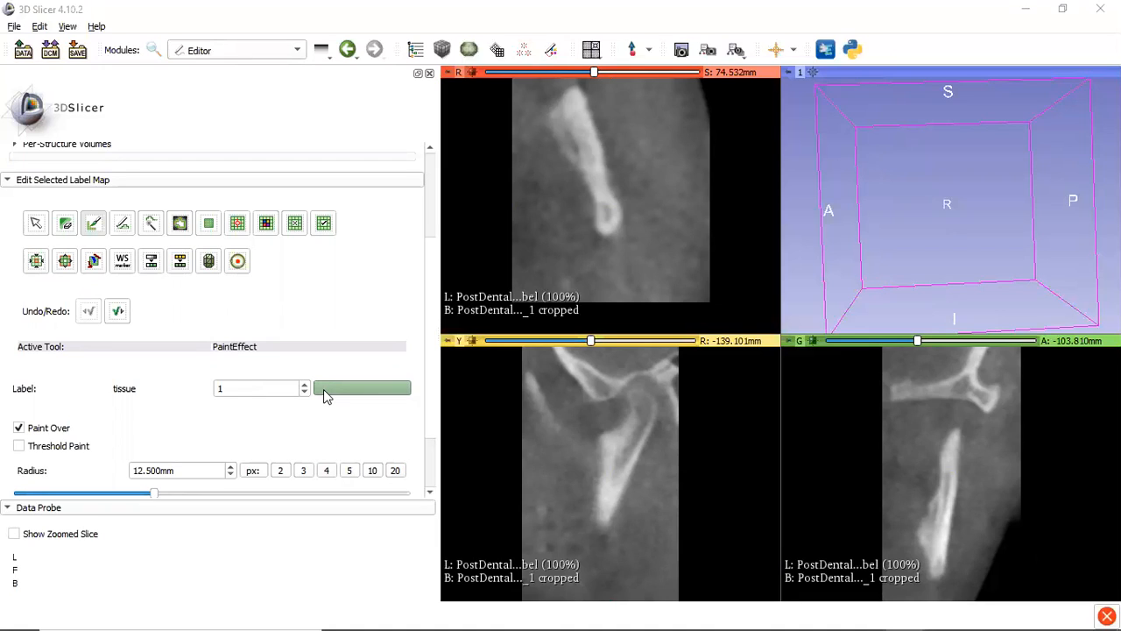
{"action": "left_click", "coordinate": [178, 169]}
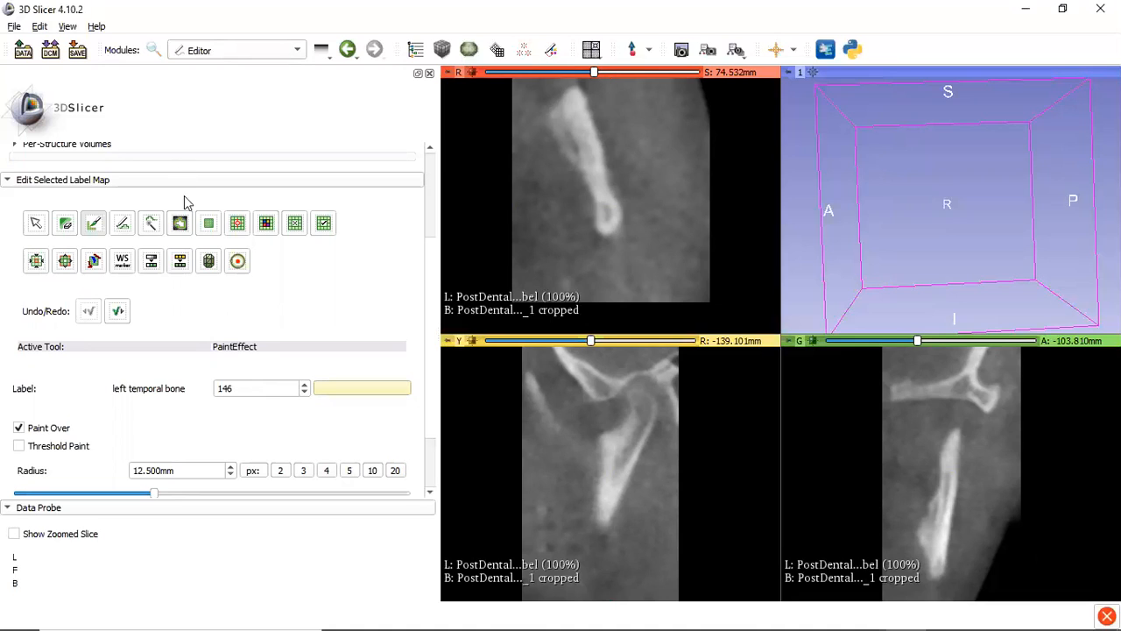
Threshold the bone into the left temporal bone label with a range of 745.82 to 9891.00 and apply it.
{"action": "left_click", "coordinate": [151, 260]}
{"action": "scroll", "coordinate": [207, 342], "scroll_direction": "down", "scroll_amount": 1}
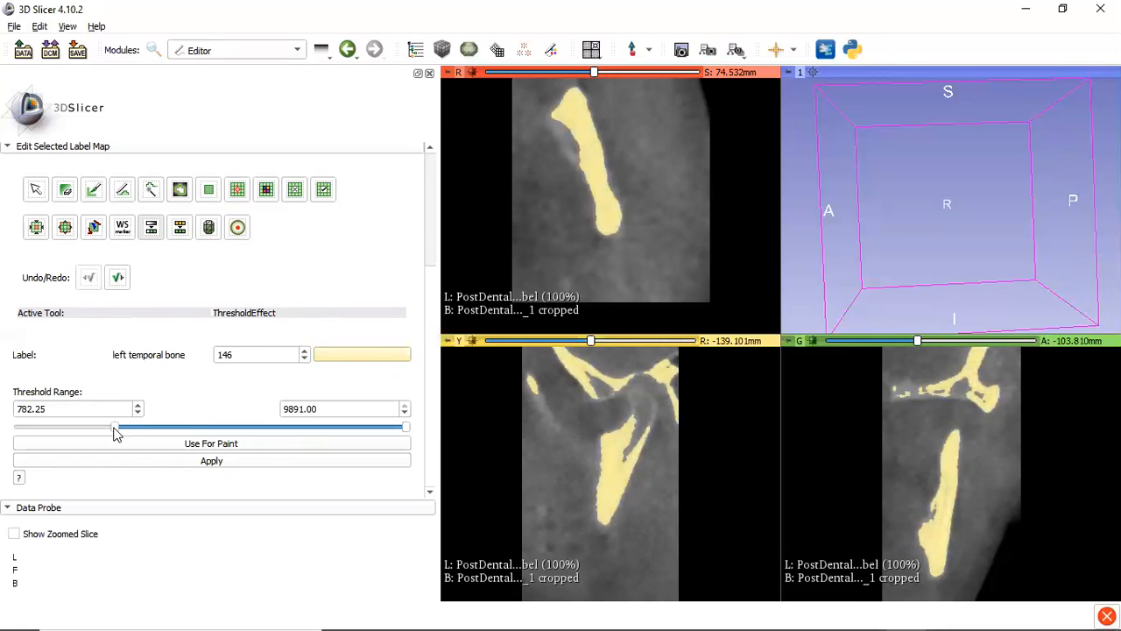
{"action": "left_click_drag", "start_coordinate": [114, 429], "coordinate": [101, 430]}
{"action": "left_click_drag", "start_coordinate": [108, 429], "coordinate": [113, 429]}
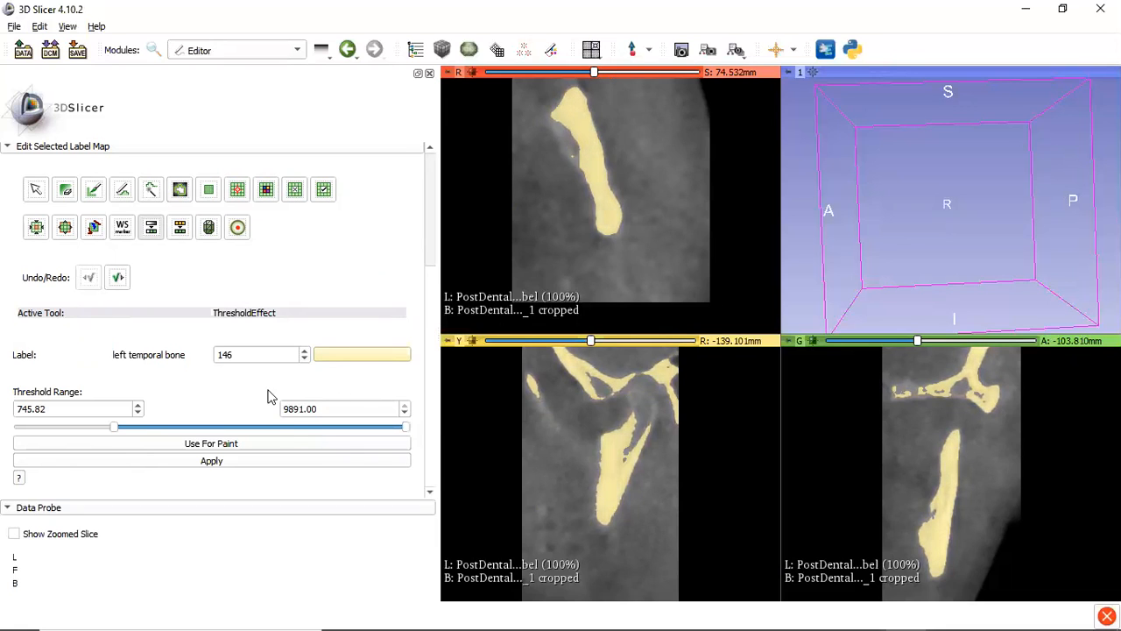
{"action": "left_click", "coordinate": [262, 462]}
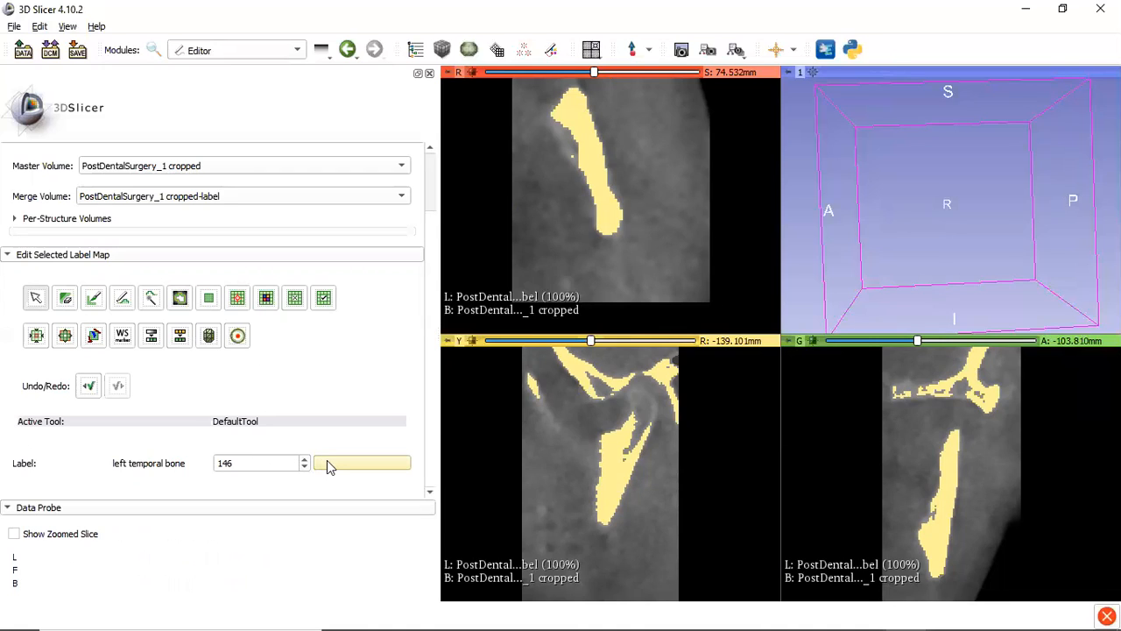
Relabel the connected lower jaw bone island as mandible (label 158) with the Change Island effect.
{"action": "double_click", "coordinate": [313, 415]}
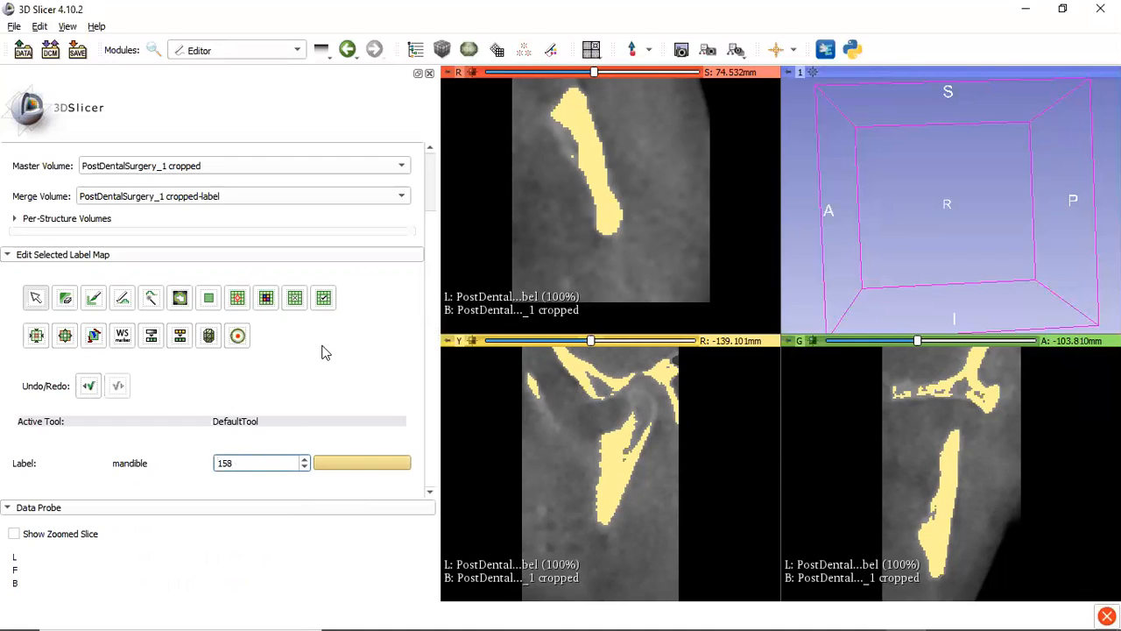
{"action": "left_click", "coordinate": [268, 300]}
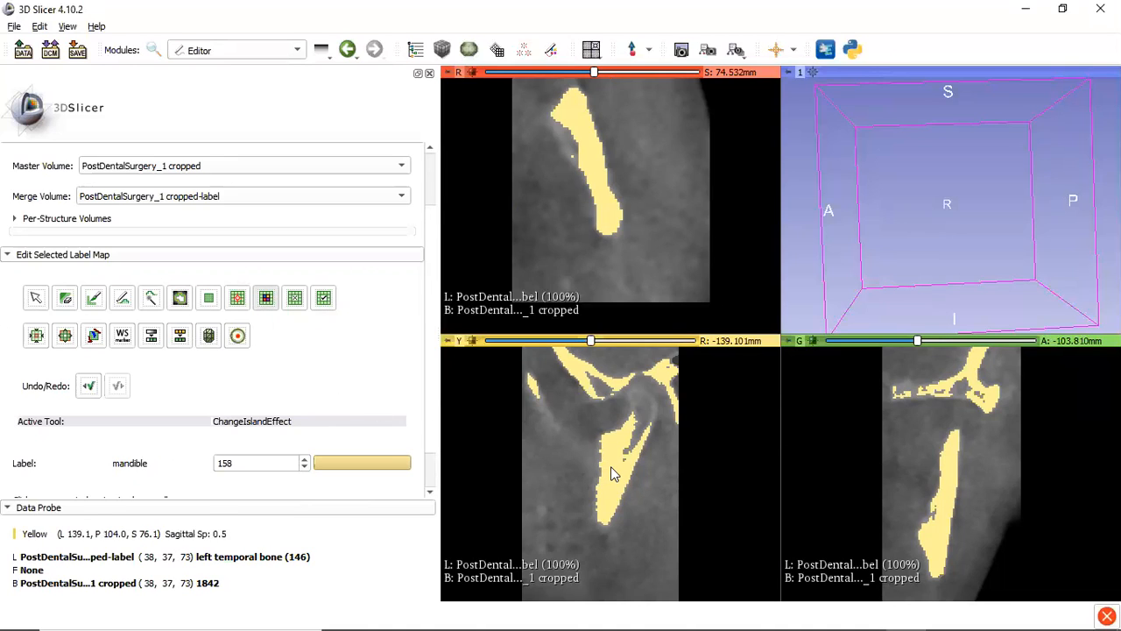
{"action": "left_click", "coordinate": [611, 474]}
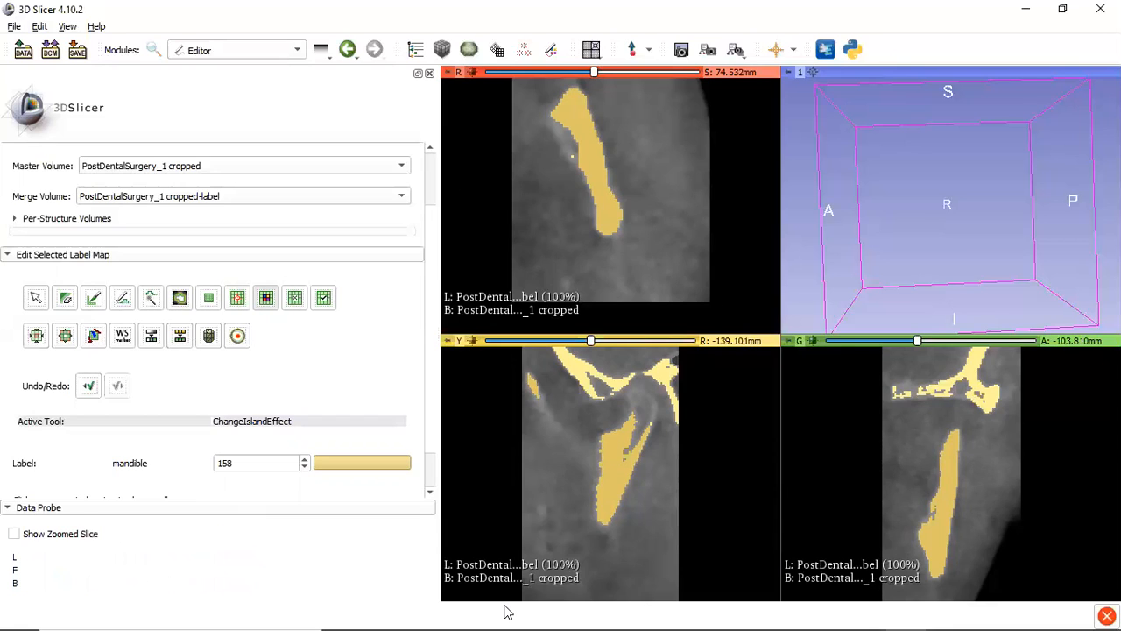
Build a smoothed surface model named mandible from label 158 with the Make Model effect.
{"action": "scroll", "coordinate": [303, 356], "scroll_direction": "down", "scroll_amount": 2}
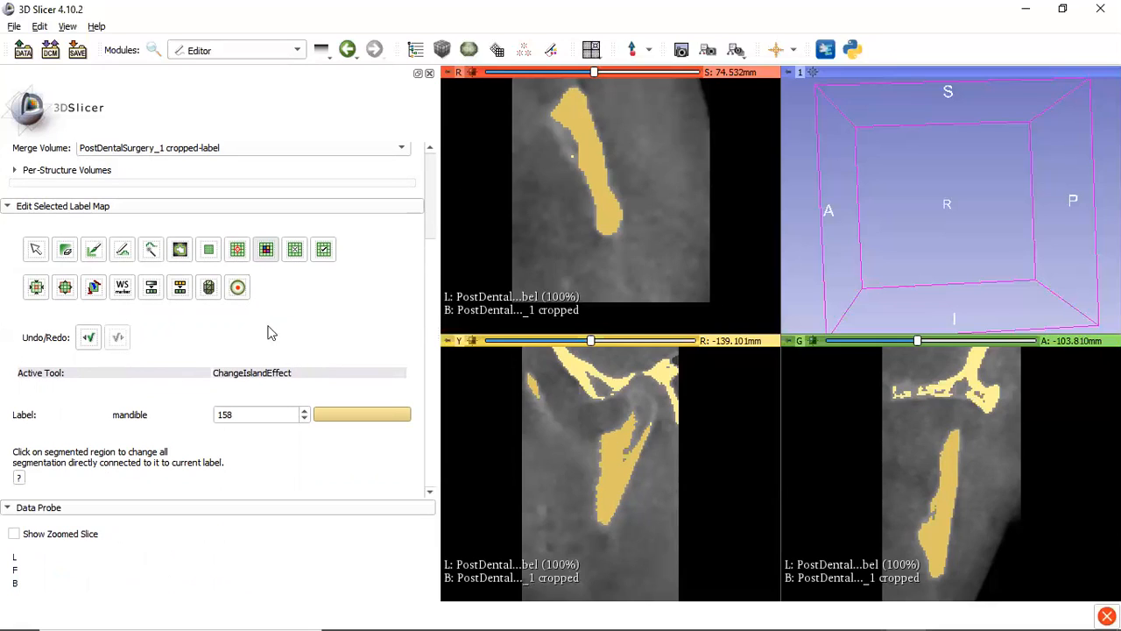
{"action": "left_click", "coordinate": [210, 292]}
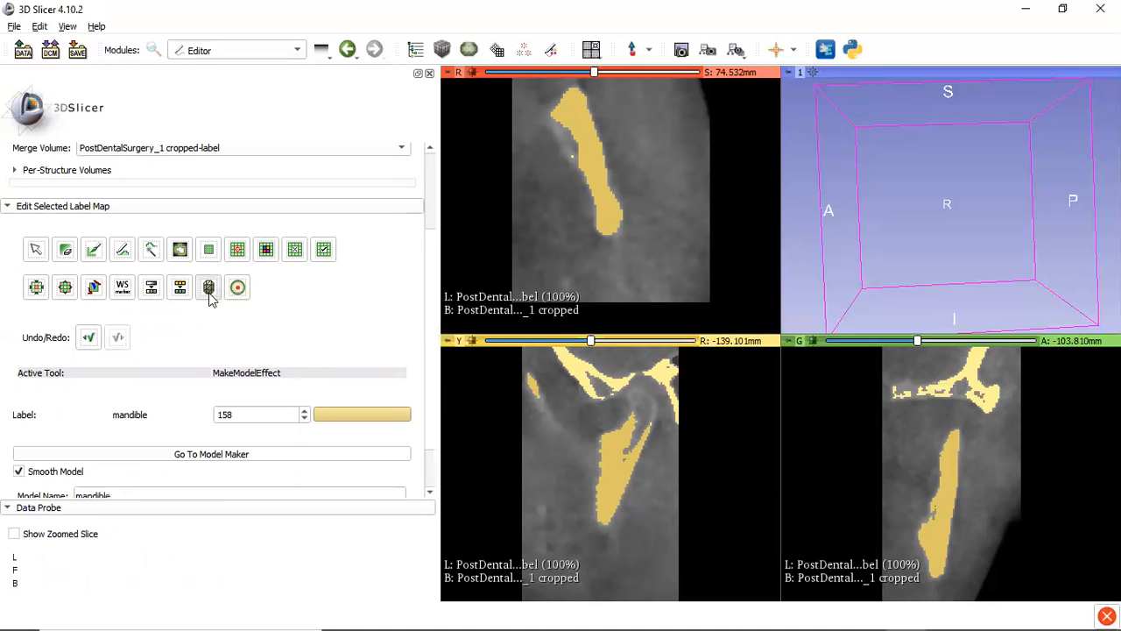
{"action": "scroll", "coordinate": [233, 390], "scroll_direction": "down", "scroll_amount": 1}
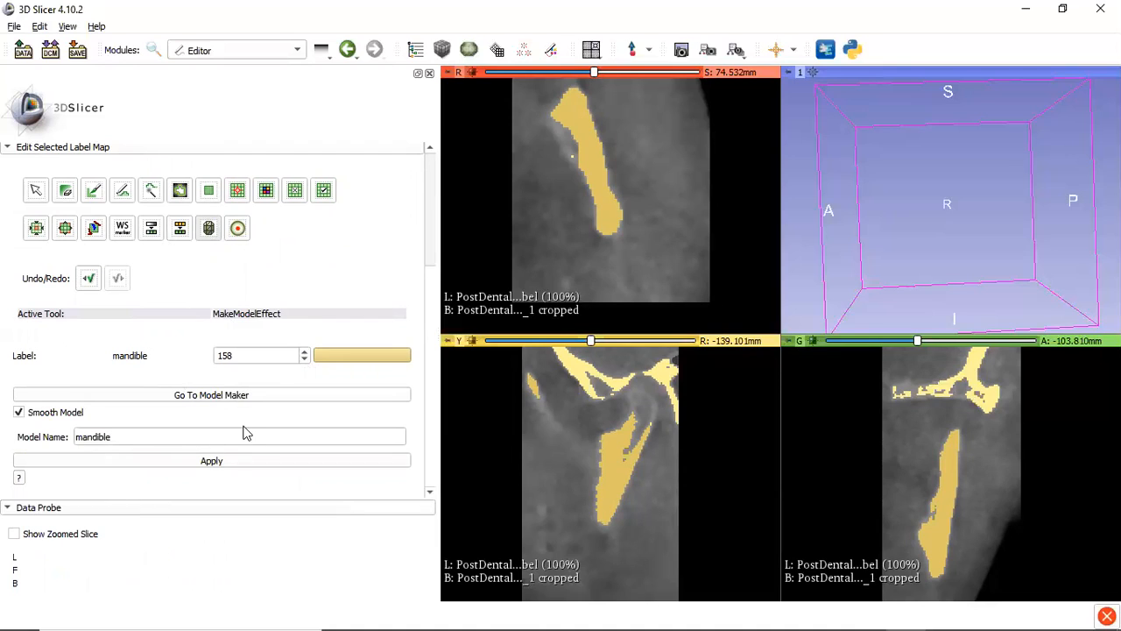
{"action": "left_click", "coordinate": [229, 464]}
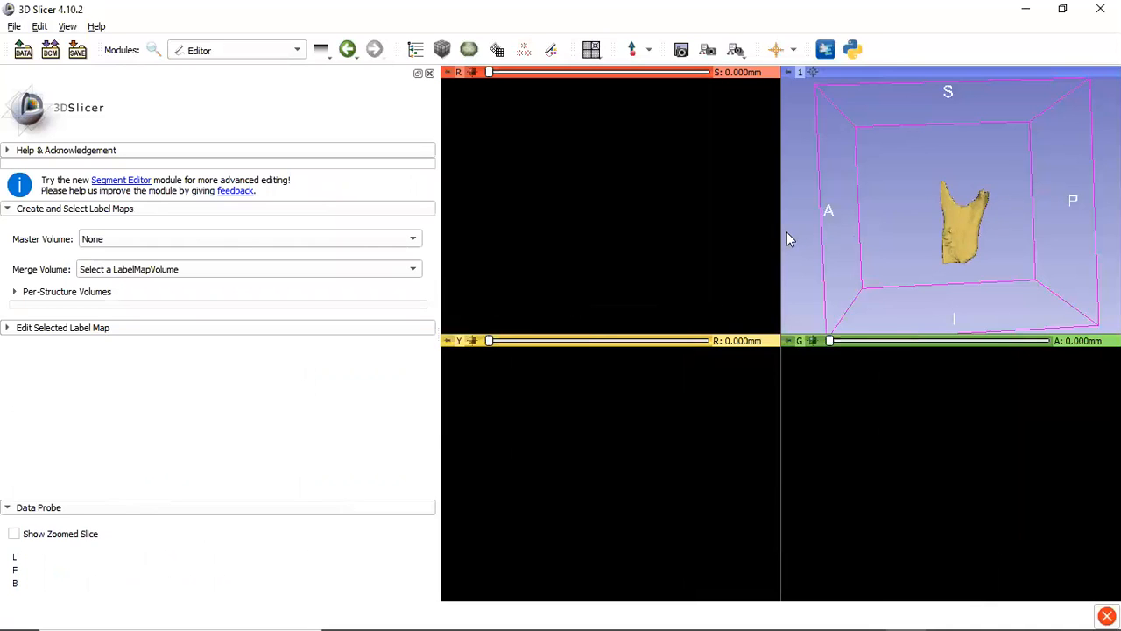
Reselect PostDentalSurgery_1 cropped as the master volume and build a smoothed left temporal bone model from label 146.
{"action": "left_click", "coordinate": [322, 238]}
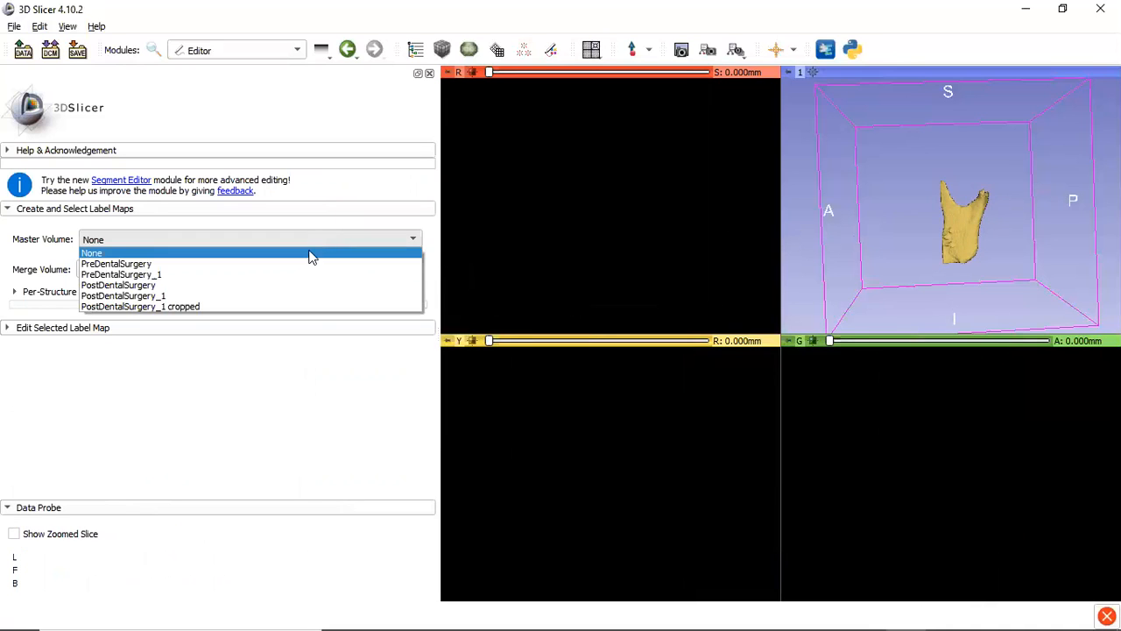
{"action": "left_click", "coordinate": [276, 304]}
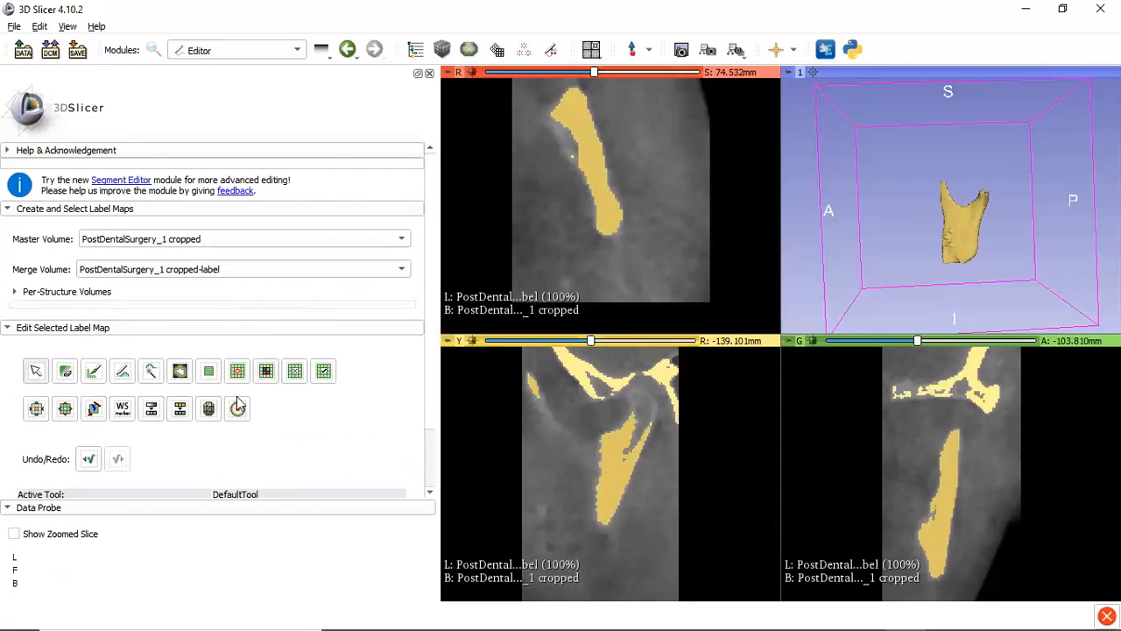
{"action": "scroll", "coordinate": [241, 403], "scroll_direction": "down", "scroll_amount": 2}
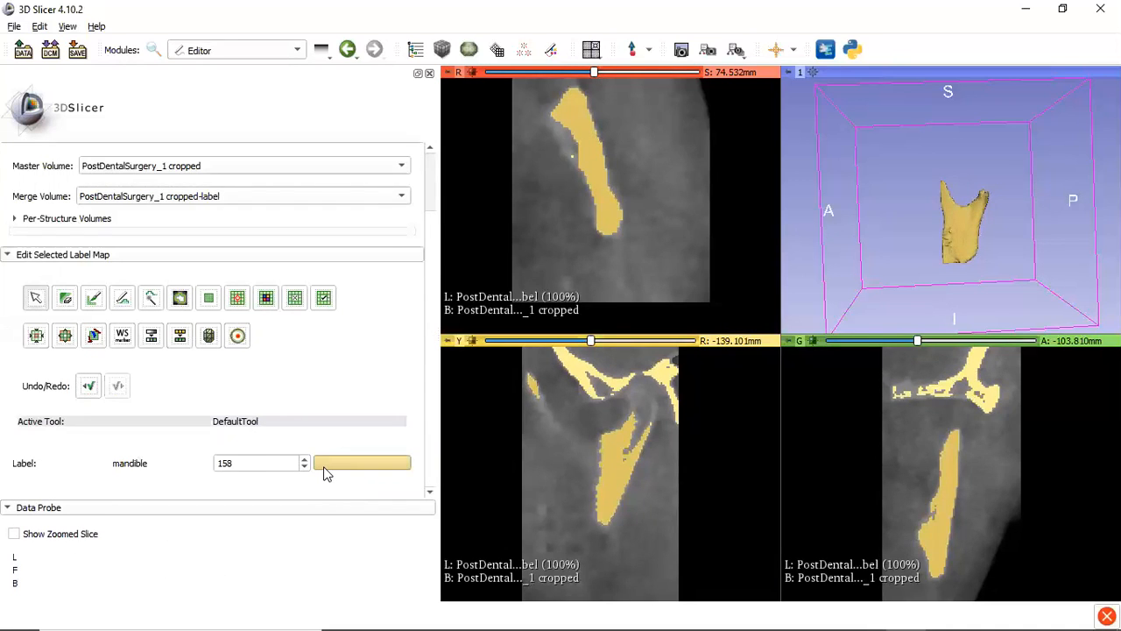
{"action": "double_click", "coordinate": [227, 422]}
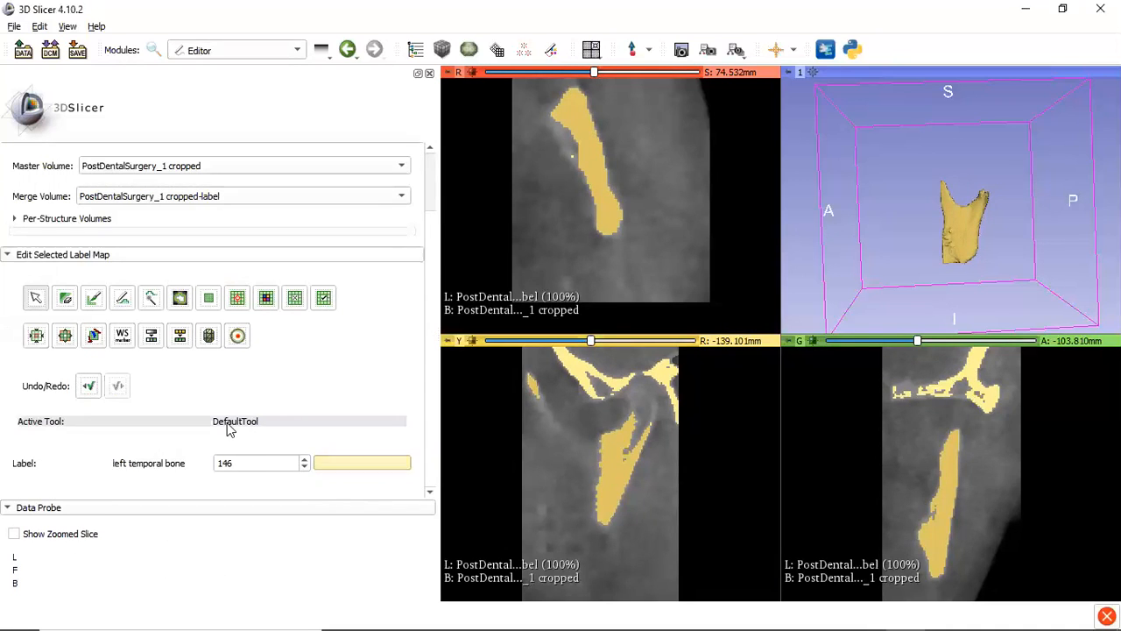
{"action": "left_click", "coordinate": [206, 335]}
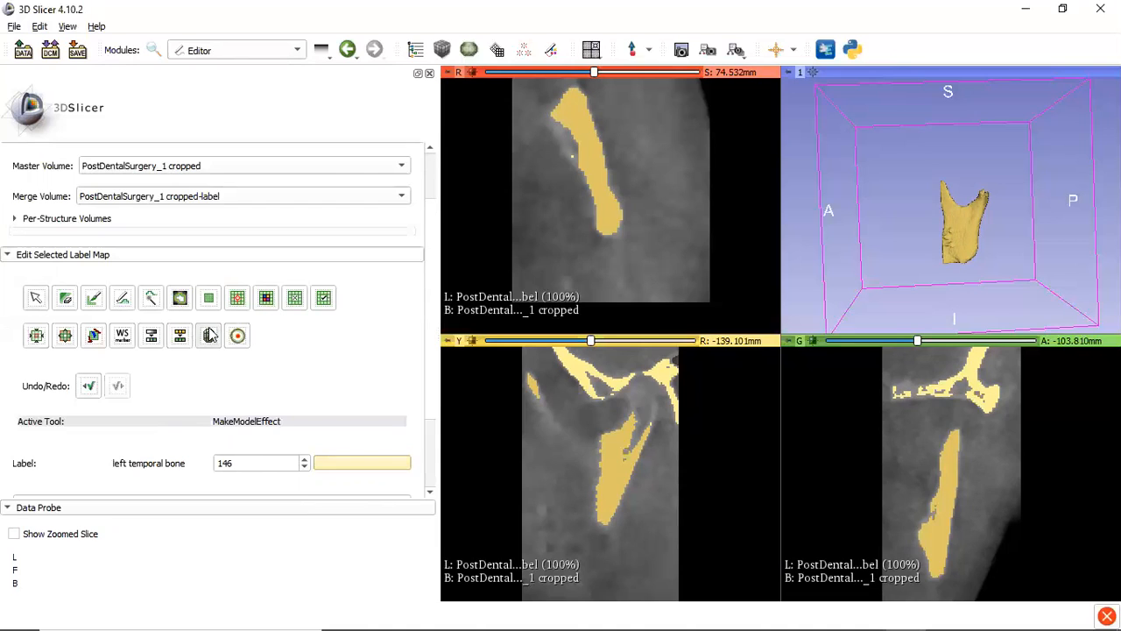
{"action": "scroll", "coordinate": [210, 328], "scroll_direction": "down", "scroll_amount": 2}
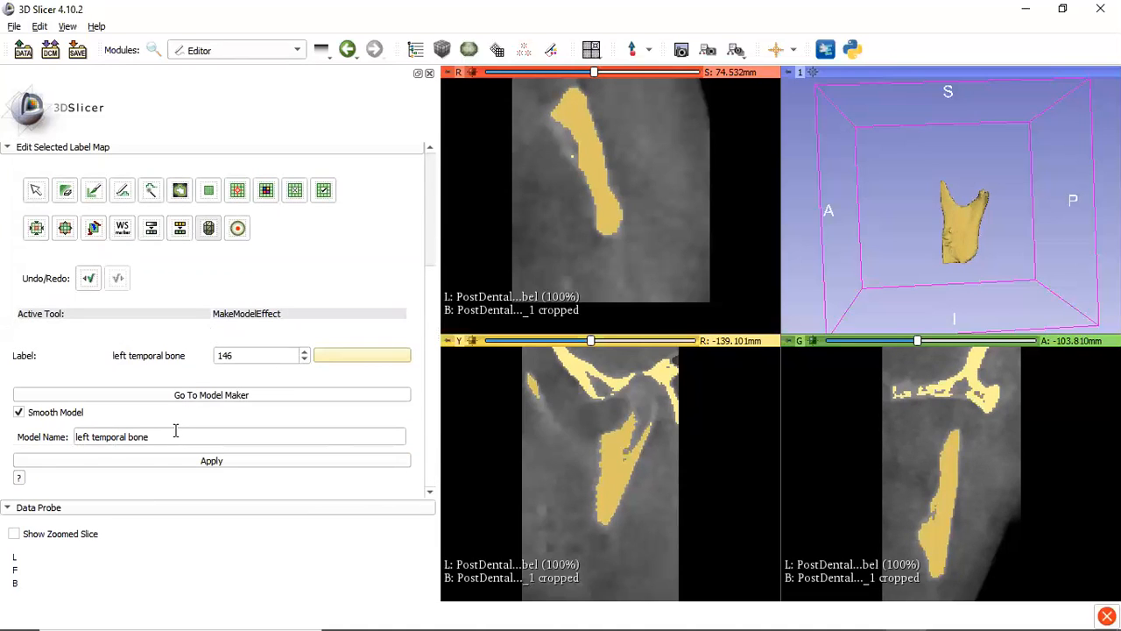
{"action": "left_click", "coordinate": [184, 464]}
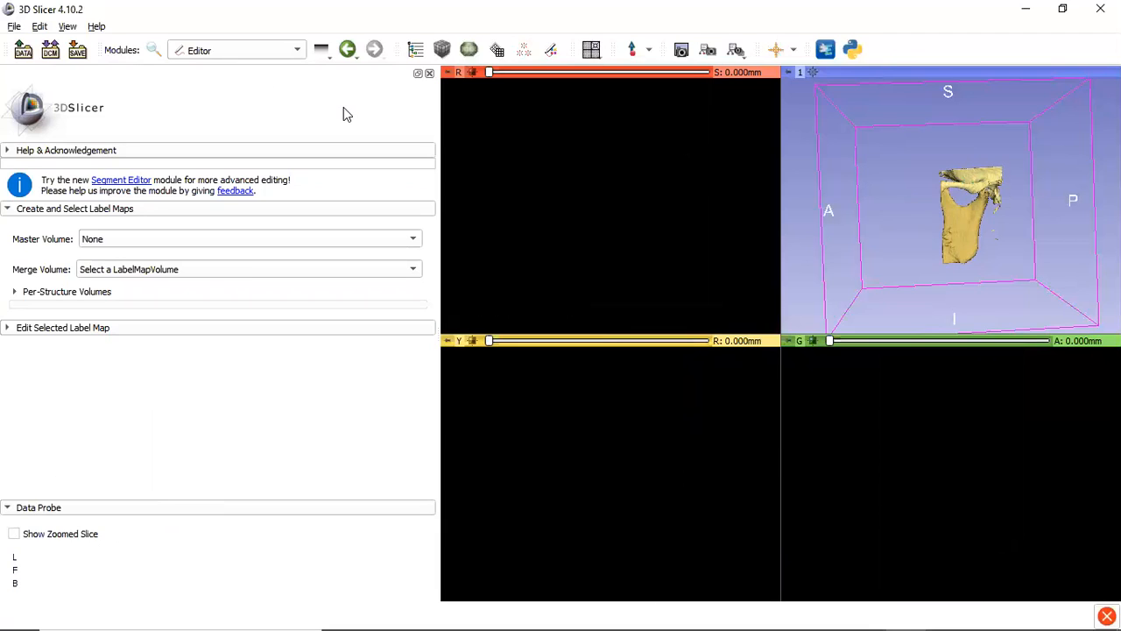
Open the scene saving dialog, review the listed files and deselect all of them.
{"action": "left_click", "coordinate": [78, 52]}
{"action": "scroll", "coordinate": [436, 317], "scroll_direction": "down", "scroll_amount": 3}
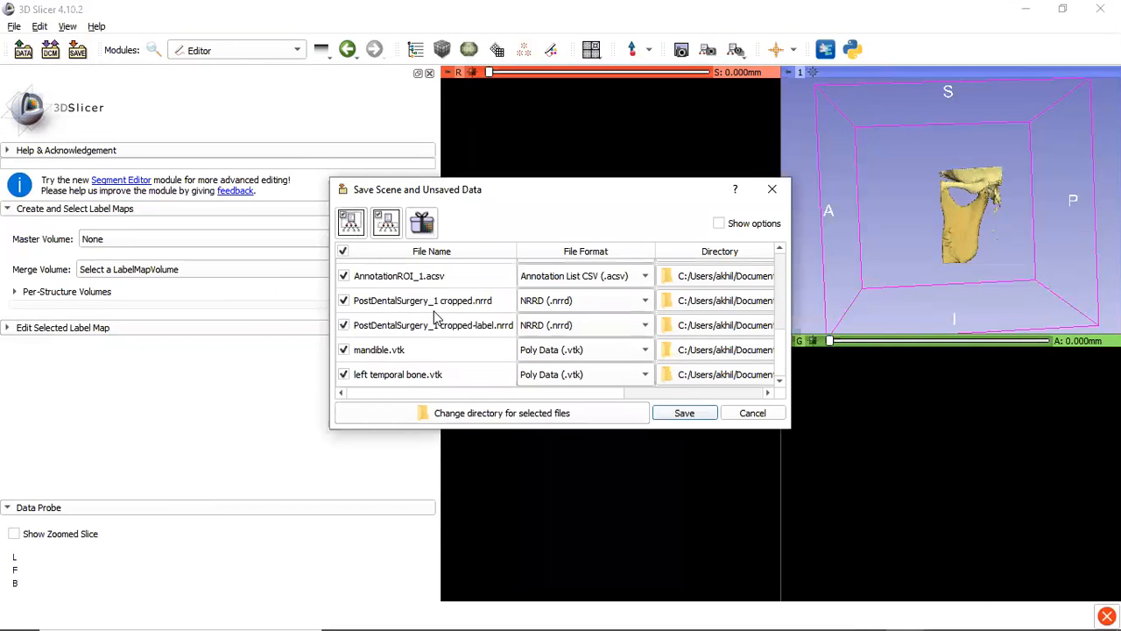
{"action": "scroll", "coordinate": [435, 318], "scroll_direction": "up", "scroll_amount": 3}
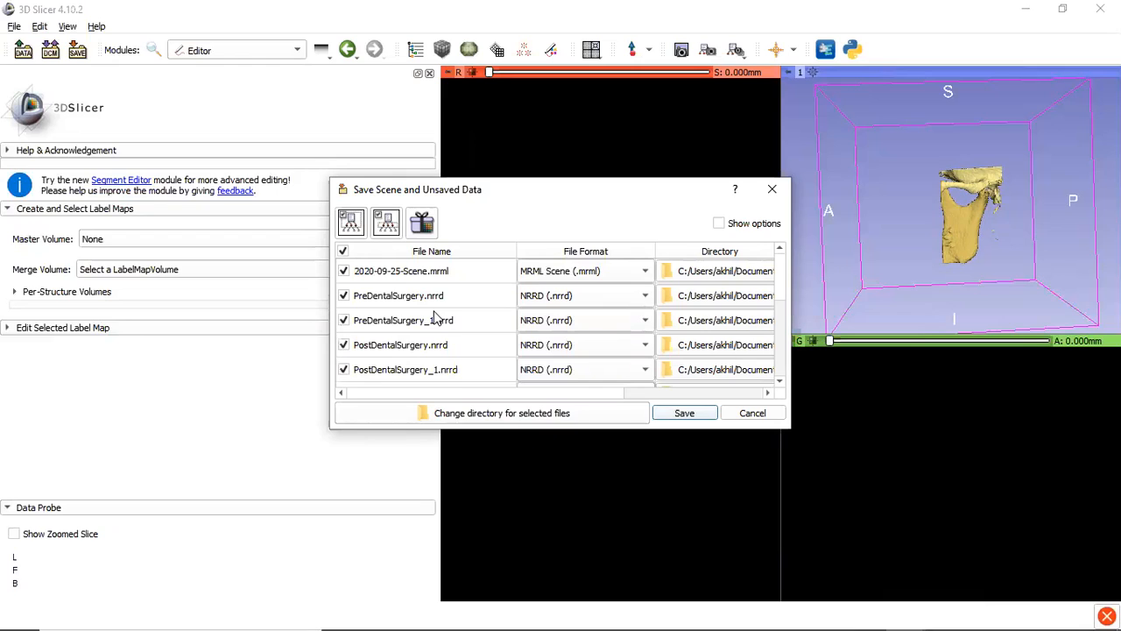
{"action": "left_click", "coordinate": [349, 222]}
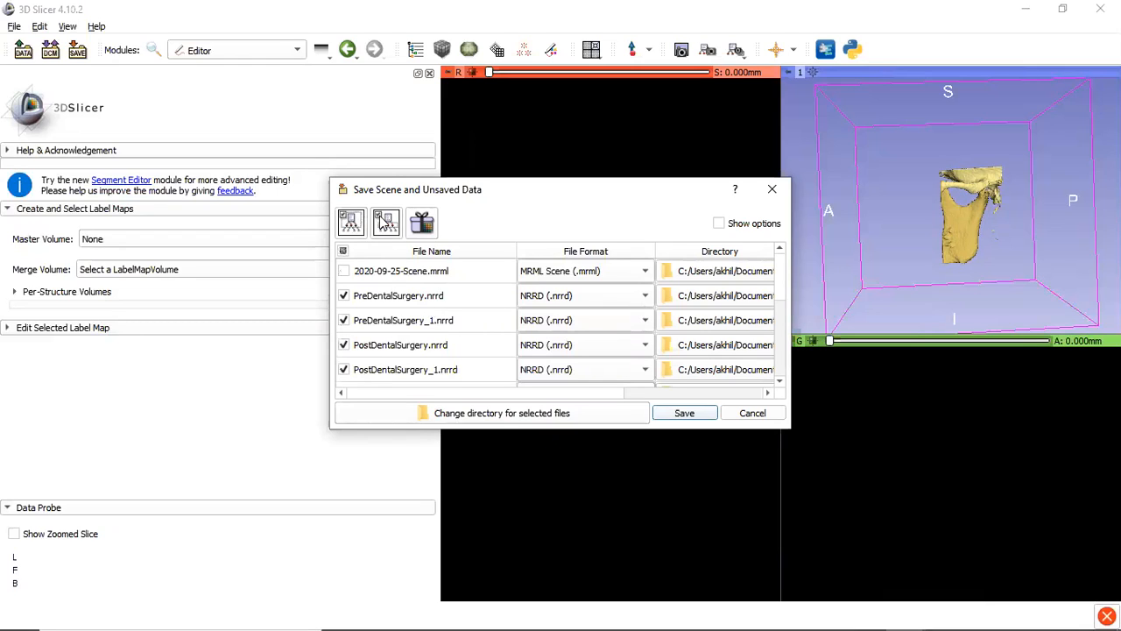
{"action": "left_click", "coordinate": [342, 251]}
{"action": "left_click", "coordinate": [342, 251]}
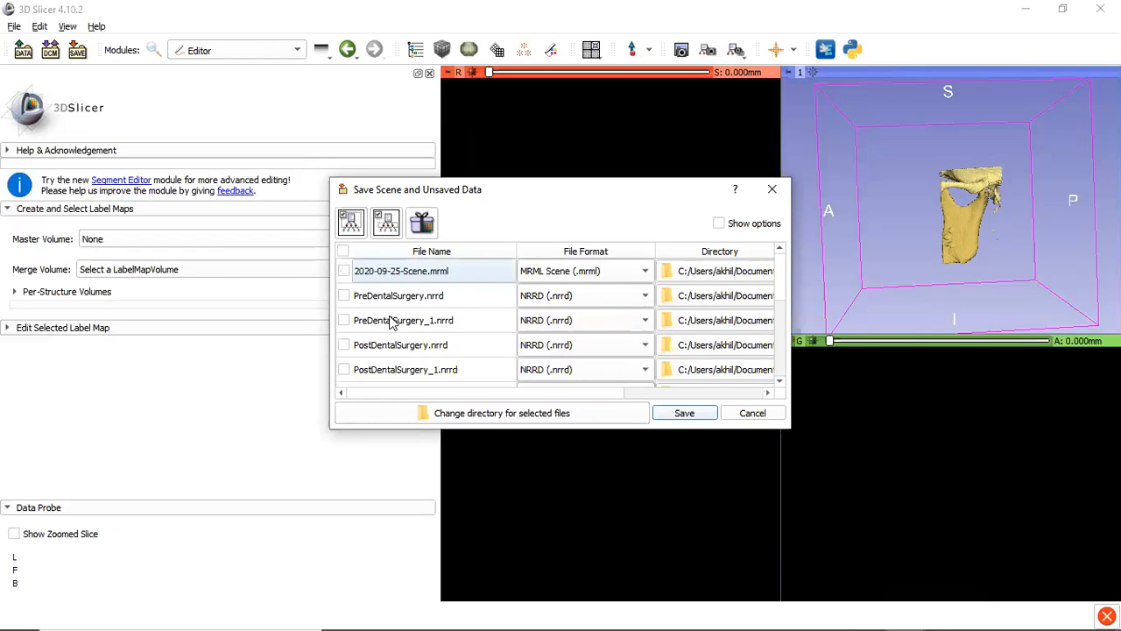
Select only mandible.vtk and left temporal bone.vtk in the file list and save them as Poly Data.
{"action": "scroll", "coordinate": [392, 323], "scroll_direction": "down", "scroll_amount": 1}
{"action": "scroll", "coordinate": [392, 323], "scroll_direction": "up", "scroll_amount": 1}
{"action": "scroll", "coordinate": [392, 323], "scroll_direction": "down", "scroll_amount": 4}
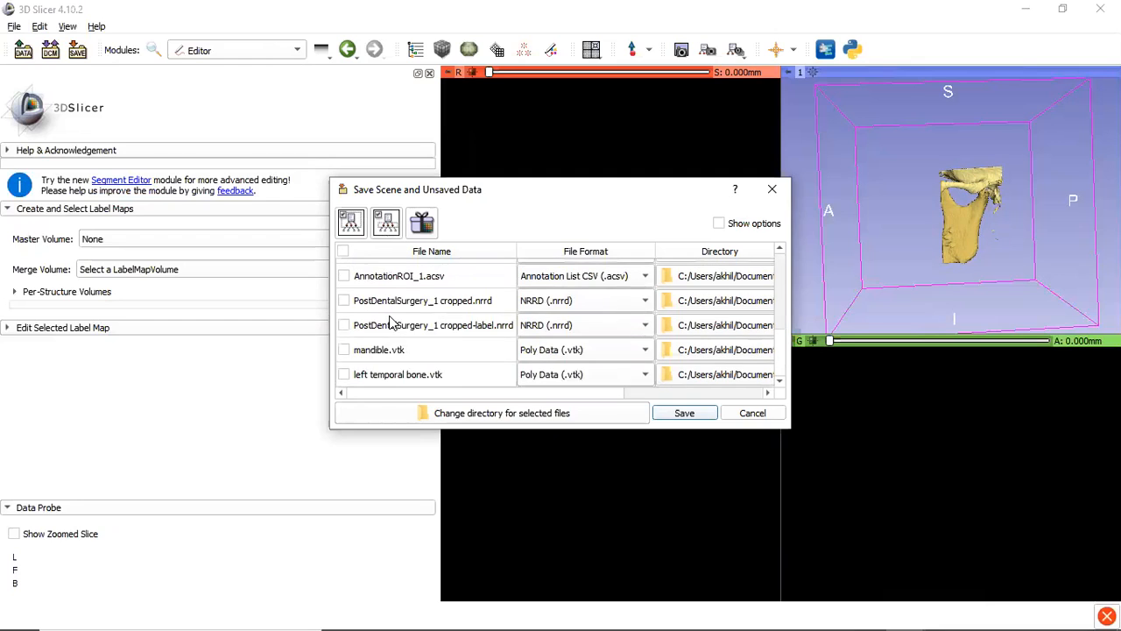
{"action": "left_click", "coordinate": [343, 351]}
{"action": "left_click", "coordinate": [345, 375]}
{"action": "left_click", "coordinate": [685, 414]}
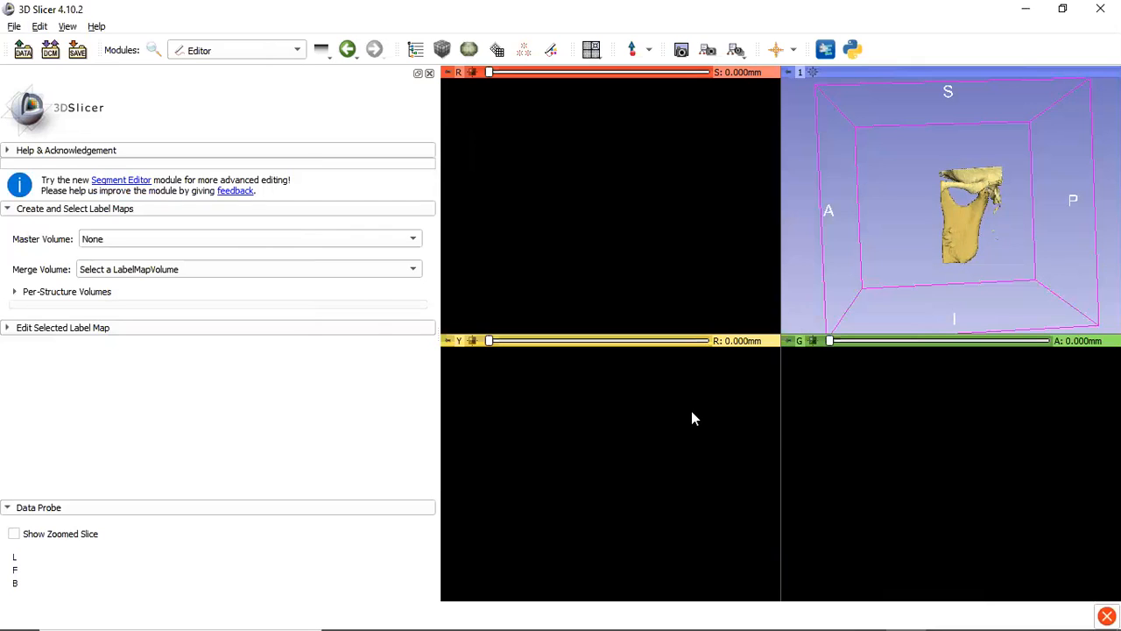